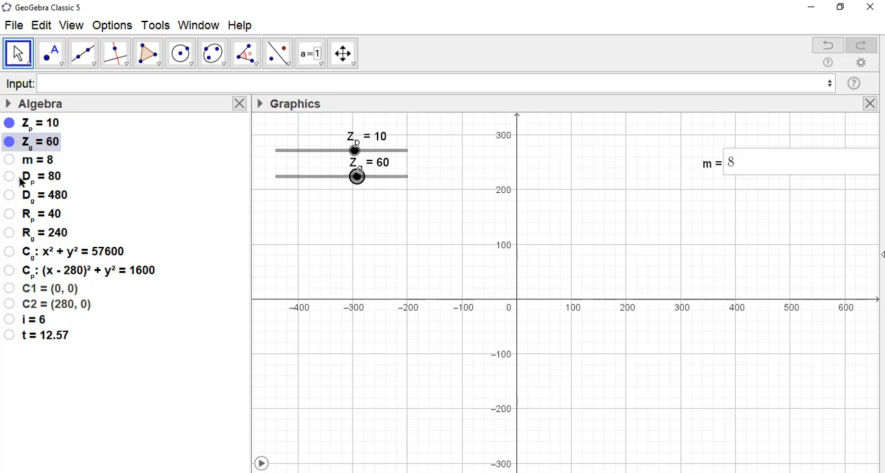
Show the slider for m in the graphics view and try to display the numbers D_p, D_g, R_p and R_g
{"action": "left_click", "coordinate": [9, 160]}
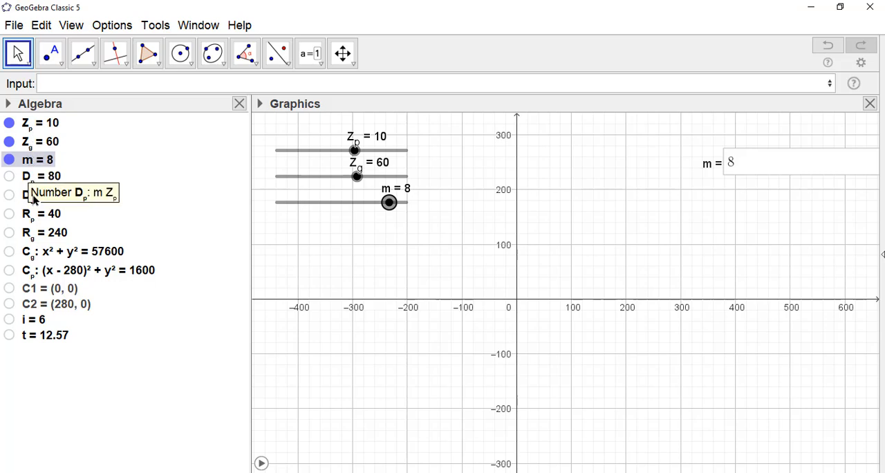
{"action": "left_click", "coordinate": [8, 176]}
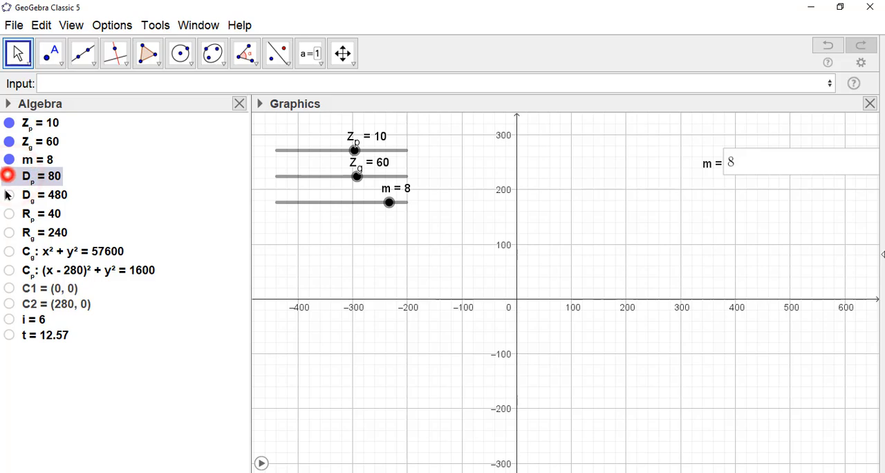
{"action": "left_click", "coordinate": [7, 195]}
{"action": "left_click", "coordinate": [10, 213]}
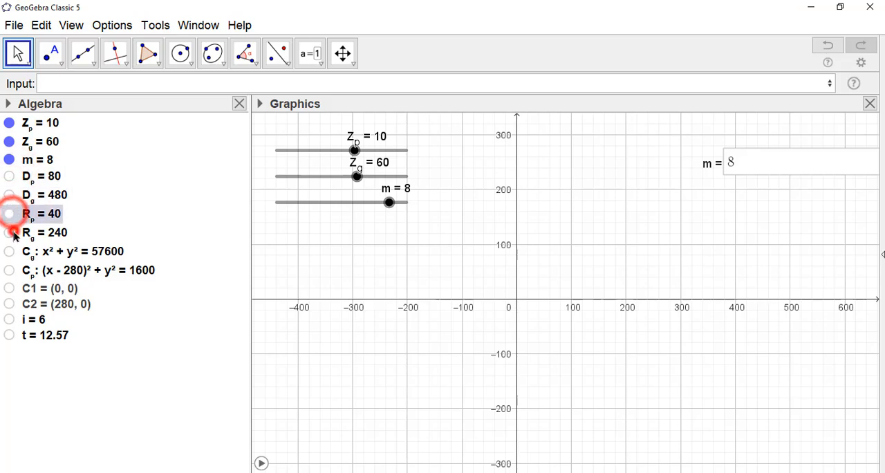
{"action": "left_click", "coordinate": [11, 233]}
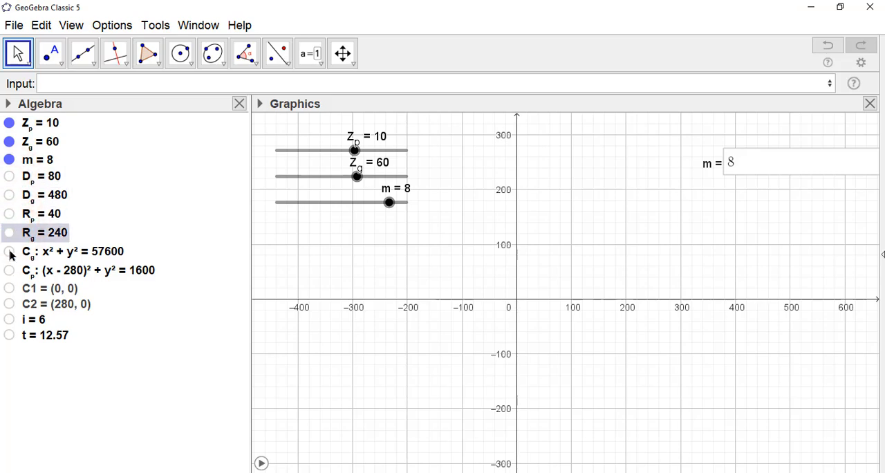
Display the gear circles C_g and C_p with their center points C1 and C2, and try to show i and t
{"action": "left_click", "coordinate": [9, 252]}
{"action": "left_click", "coordinate": [8, 270]}
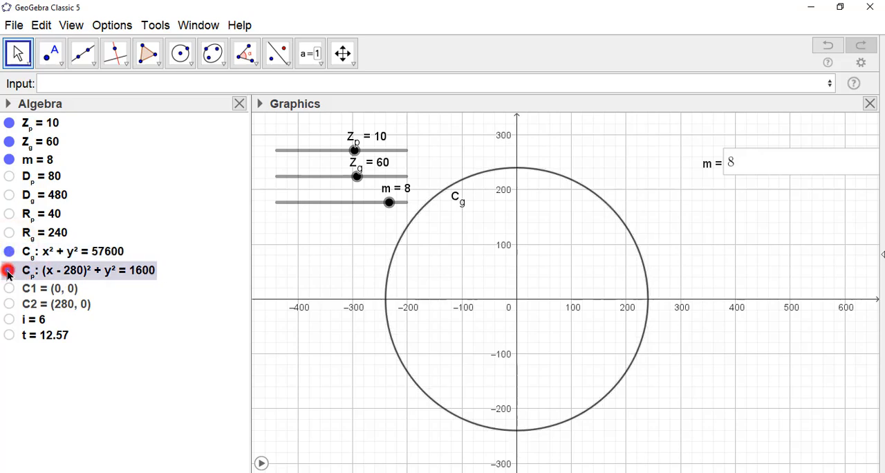
{"action": "left_click", "coordinate": [10, 287]}
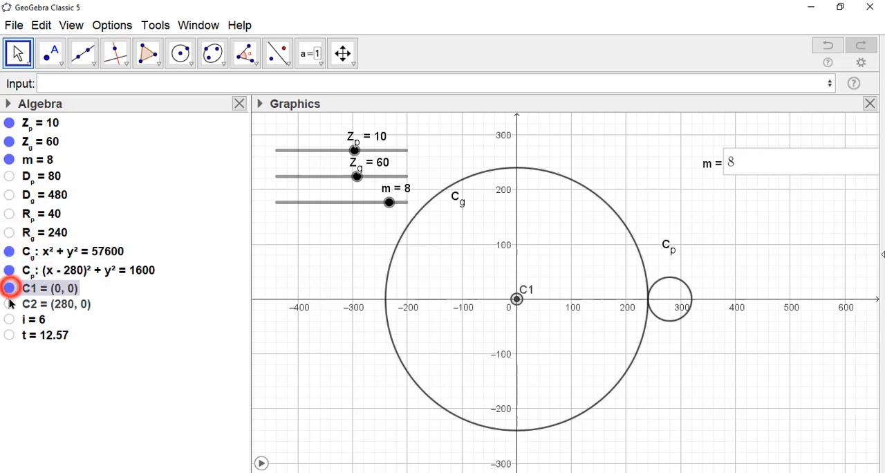
{"action": "left_click", "coordinate": [9, 304]}
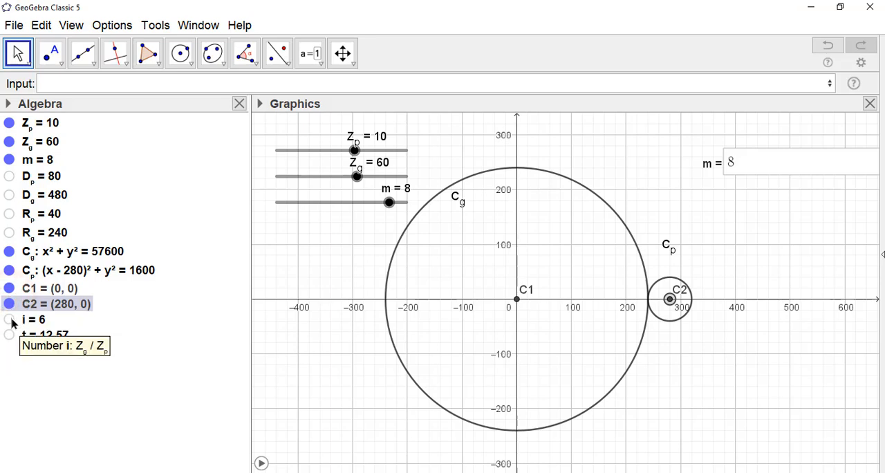
{"action": "left_click", "coordinate": [9, 318]}
{"action": "left_click", "coordinate": [9, 335]}
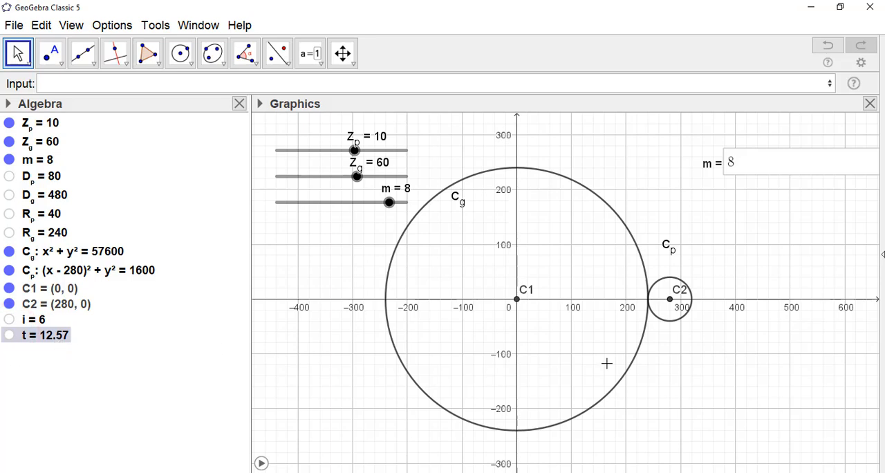
{"action": "left_click_drag", "start_coordinate": [671, 369], "coordinate": [675, 371]}
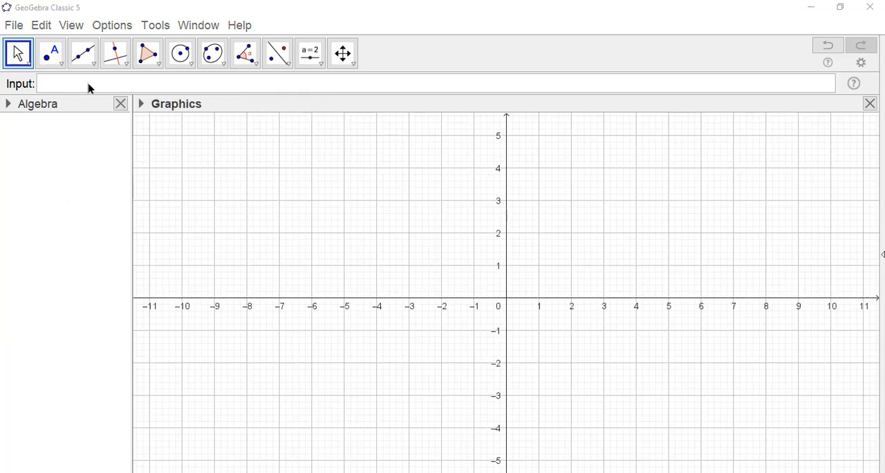
Define the variable Z_p with the value 10
{"action": "left_click", "coordinate": [87, 84]}
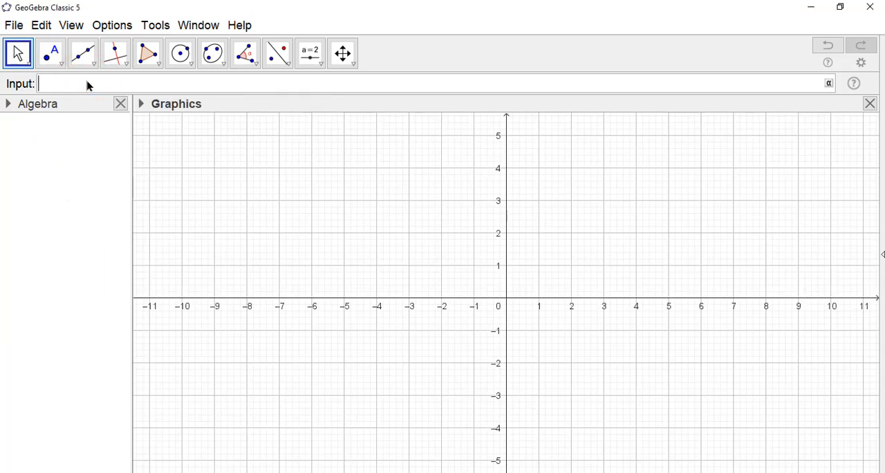
{"action": "type", "text": "Z_p"}
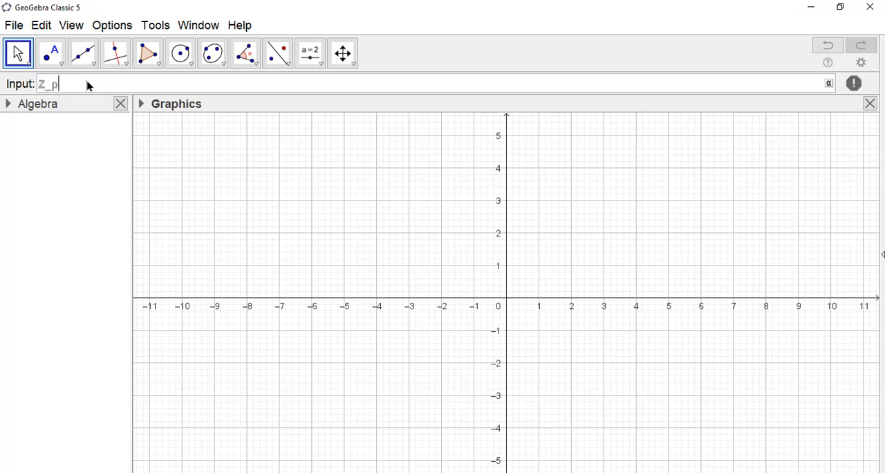
{"action": "type", "text": "=10"}
{"action": "key", "text": "Return"}
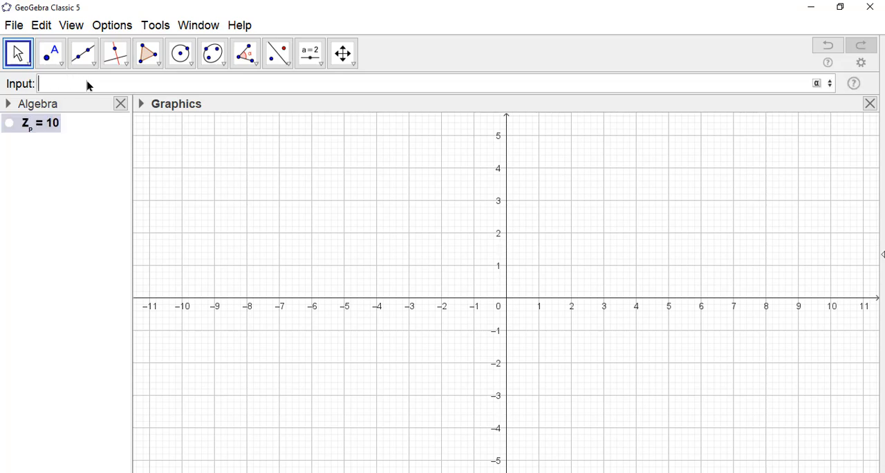
Define the variable Z_g with the value 60
{"action": "type", "text": "Z_g "}
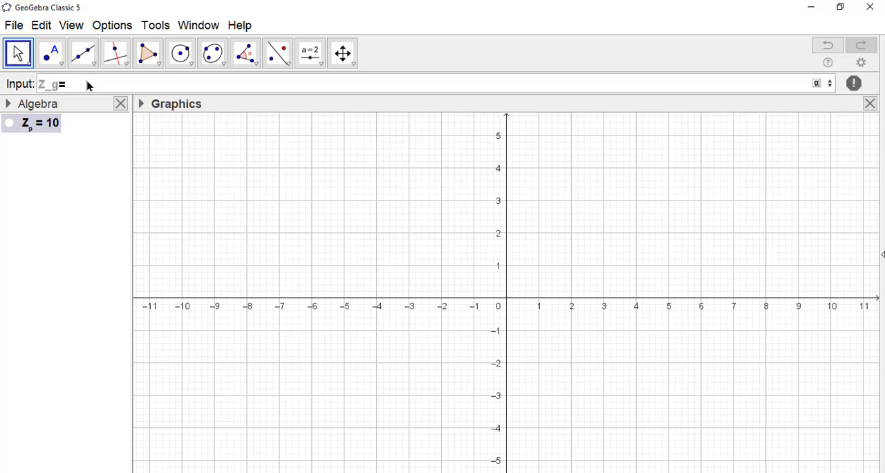
{"action": "type", "text": "= 60"}
{"action": "key", "text": "Return"}
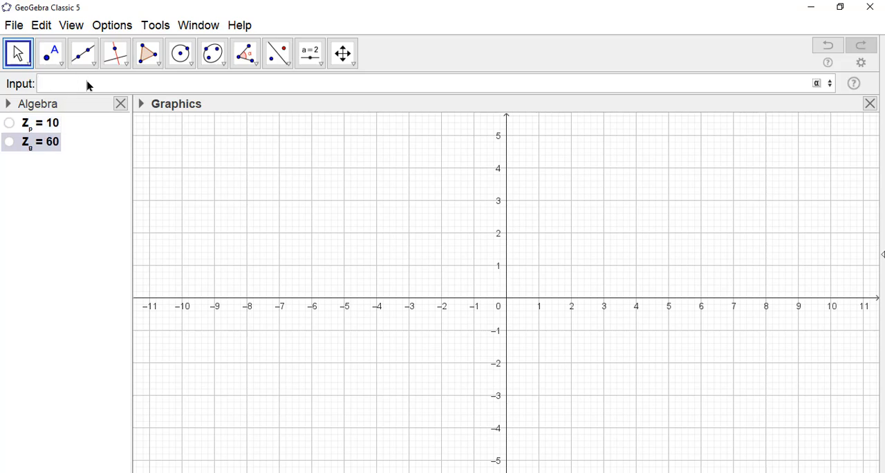
Define the variable m with the value 2
{"action": "type", "text": "m=2"}
{"action": "key", "text": "Return"}
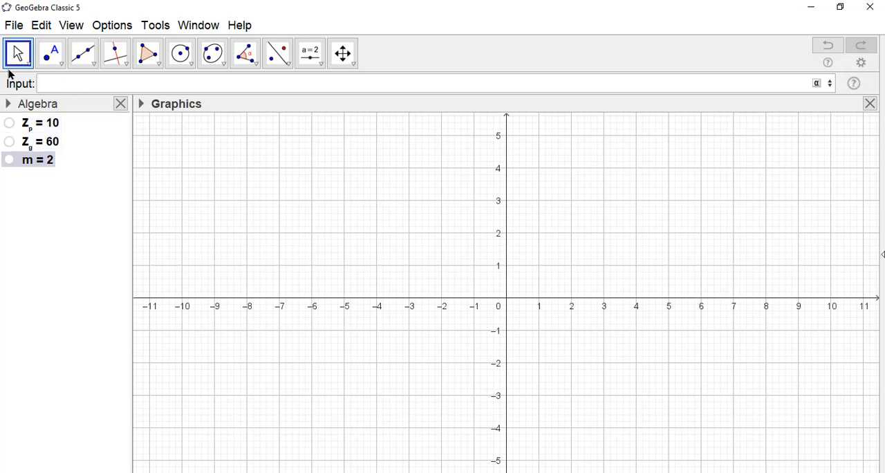
{"action": "left_click", "coordinate": [377, 195]}
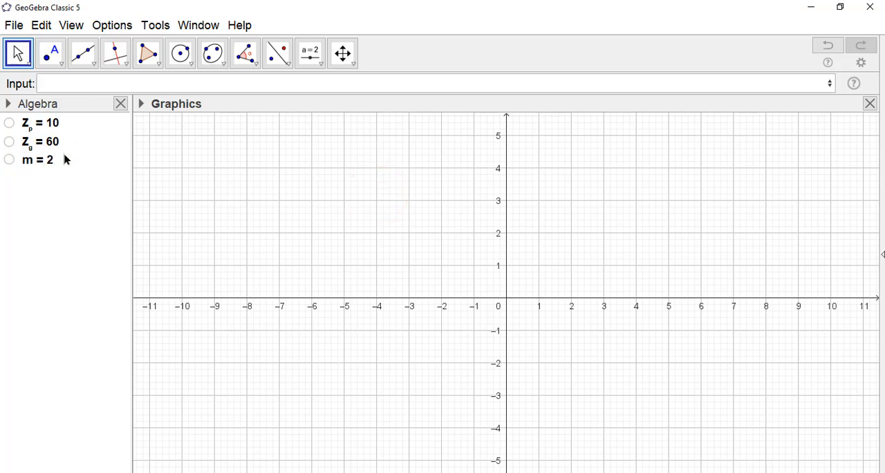
{"action": "left_click", "coordinate": [110, 90]}
Display the sliders for Z_p, Z_g and m in the graphics view and hide all three again
{"action": "left_click", "coordinate": [9, 123]}
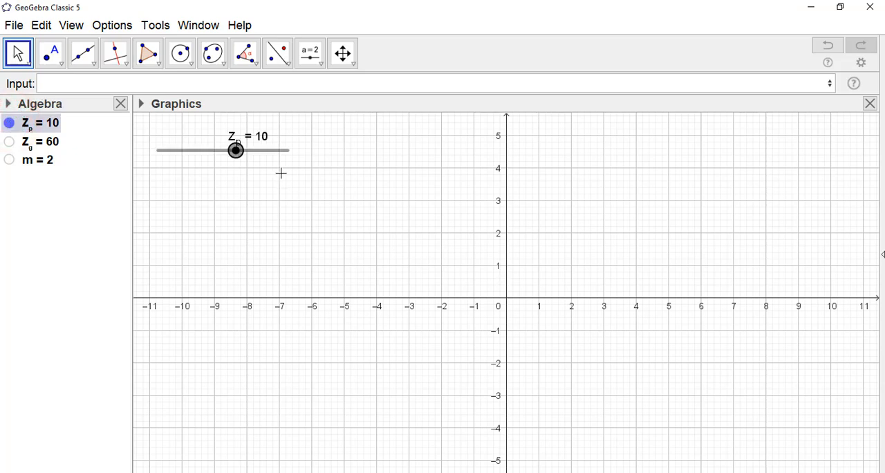
{"action": "left_click", "coordinate": [9, 142]}
{"action": "left_click", "coordinate": [9, 160]}
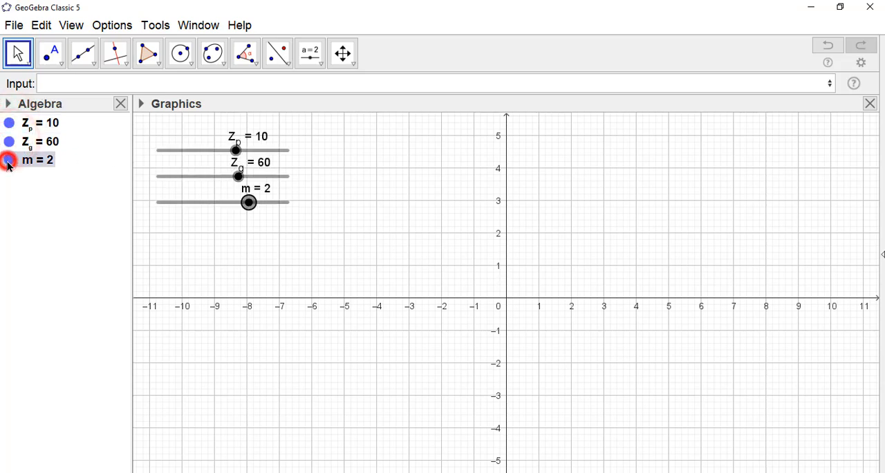
{"action": "left_click", "coordinate": [345, 167]}
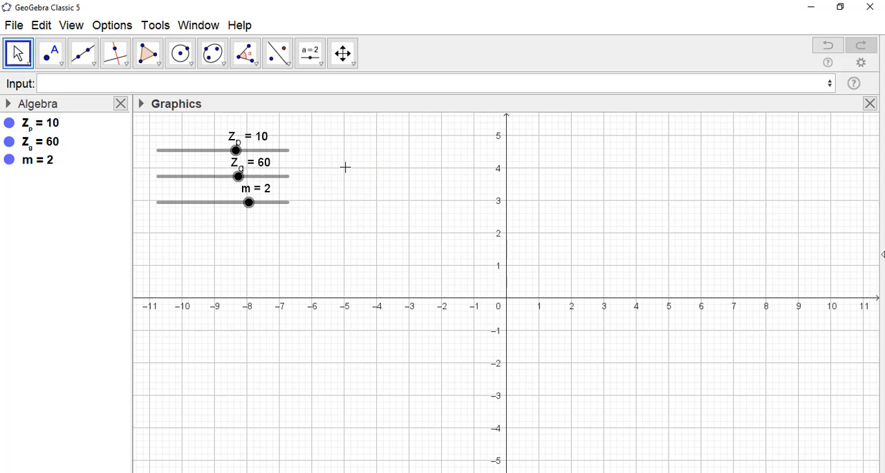
{"action": "left_click", "coordinate": [9, 160]}
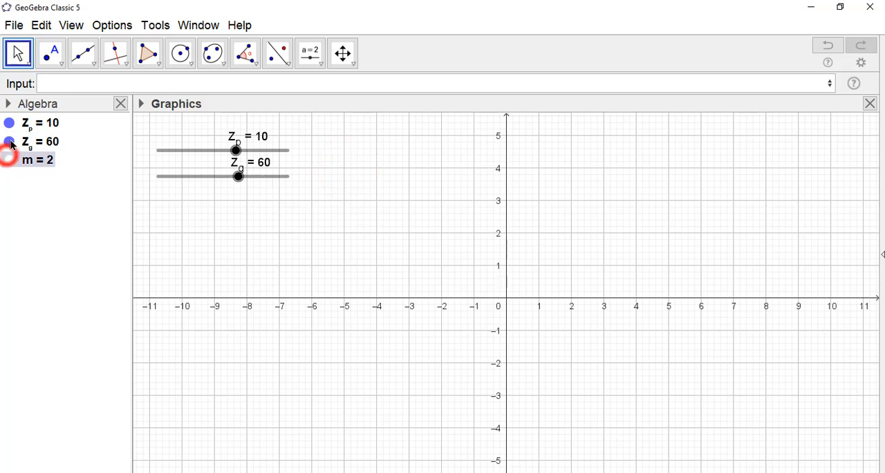
{"action": "left_click", "coordinate": [9, 141]}
{"action": "left_click", "coordinate": [9, 123]}
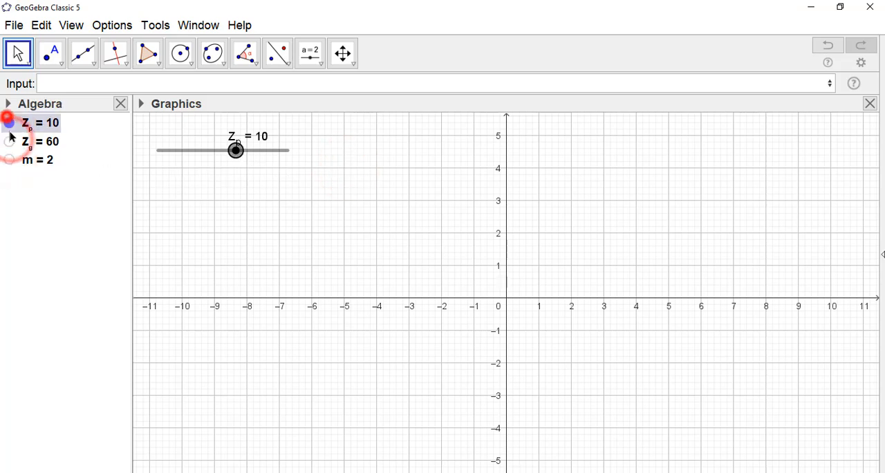
Define the diameter D_p as the product m Z_p
{"action": "left_click", "coordinate": [81, 85]}
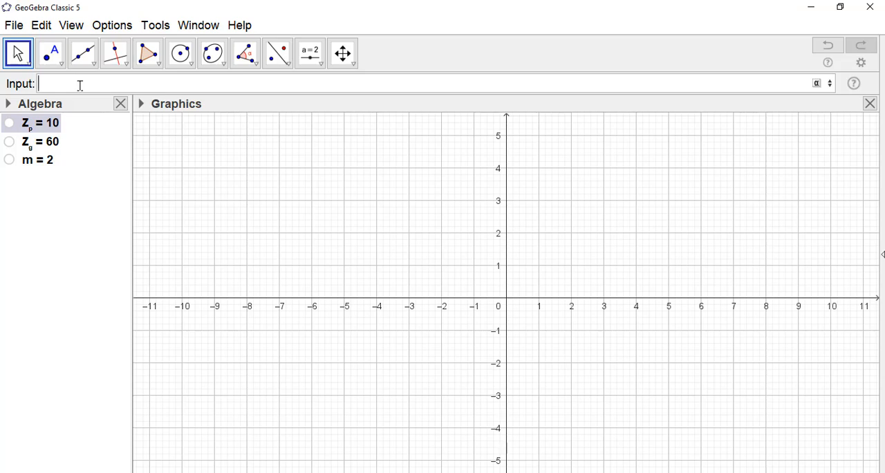
{"action": "type", "text": "D_p"}
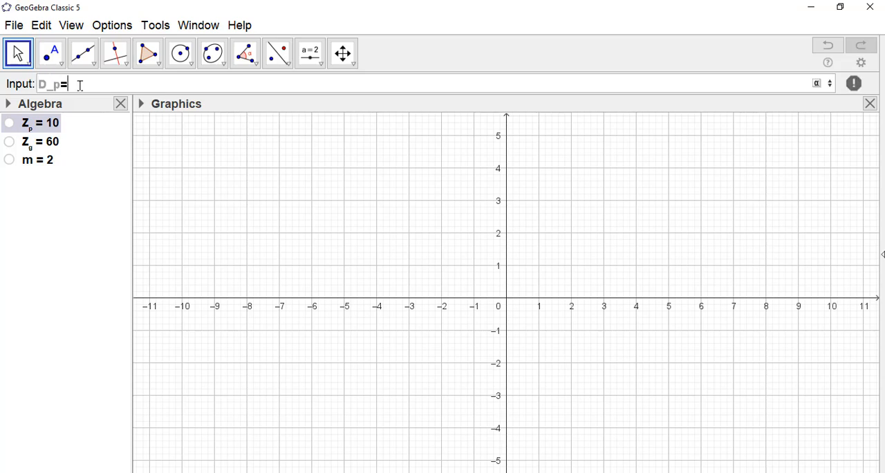
{"action": "type", "text": "=m"}
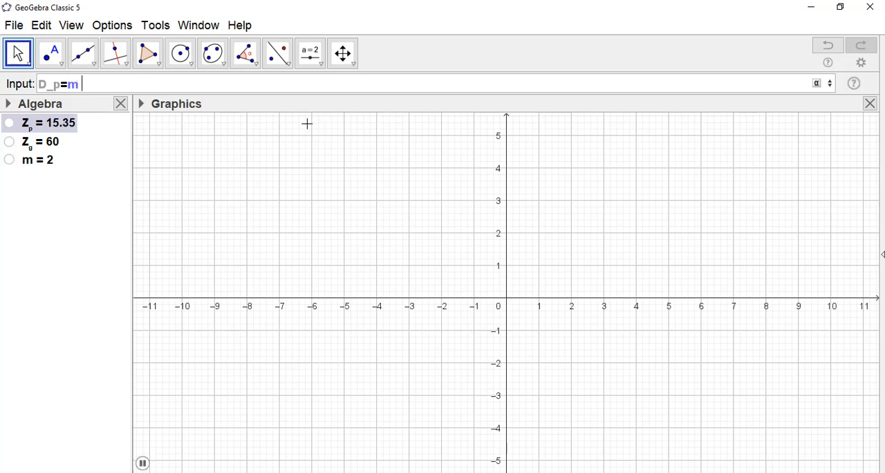
{"action": "type", "text": " z"}
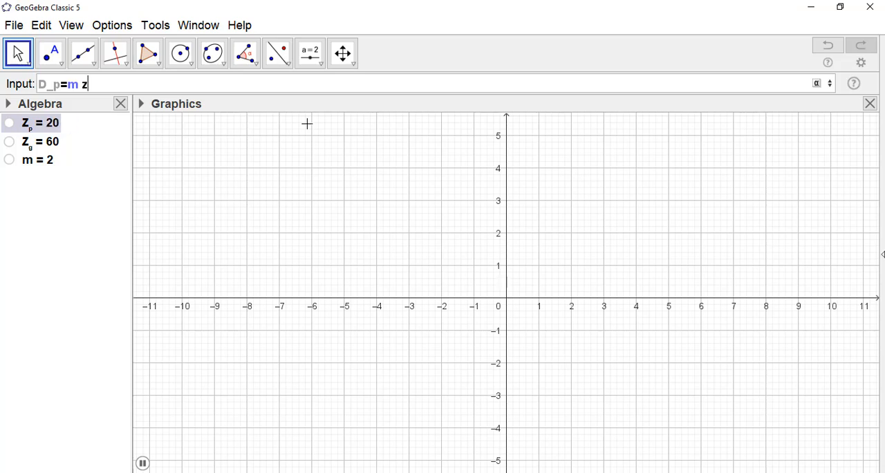
{"action": "key", "text": "BackSpace"}
{"action": "type", "text": "Z_p"}
{"action": "key", "text": "Return"}
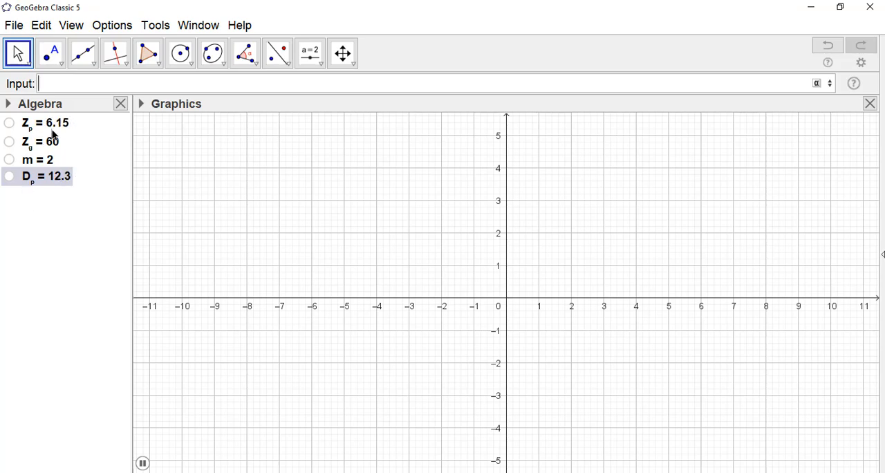
Pause the running animation of Z_p
{"action": "left_click", "coordinate": [143, 464]}
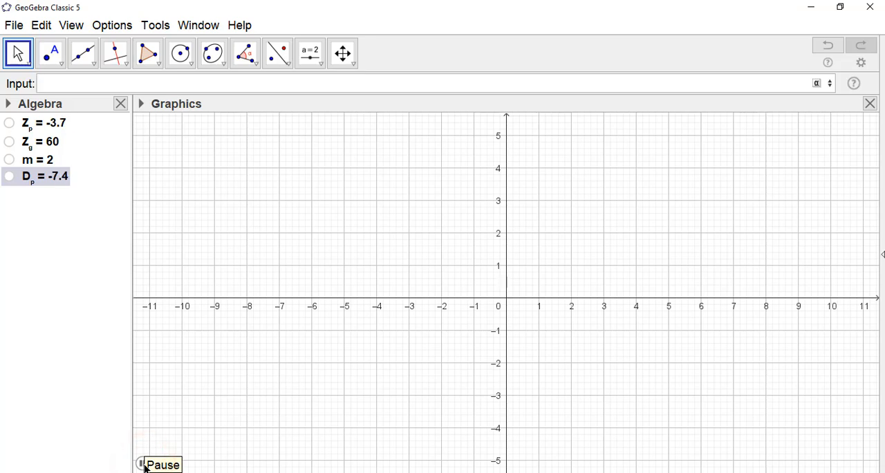
{"action": "left_click", "coordinate": [143, 464]}
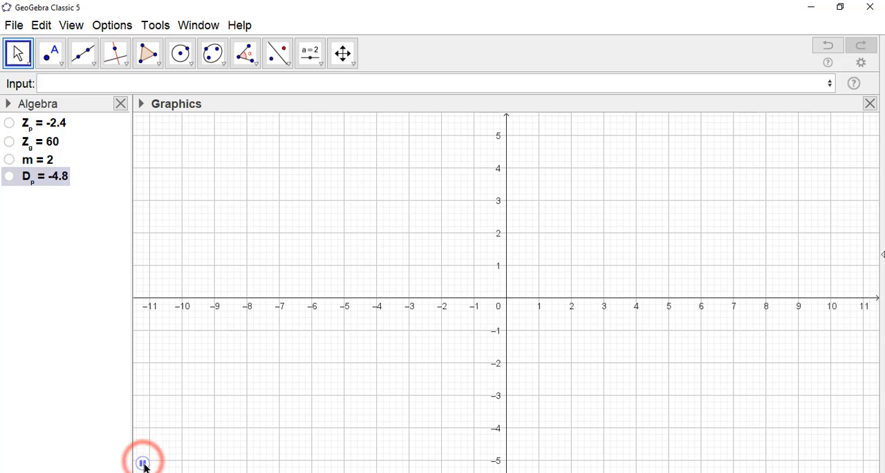
{"action": "left_click", "coordinate": [143, 464]}
Set the value of Z_p to 10 in its definition
{"action": "double_click", "coordinate": [63, 121]}
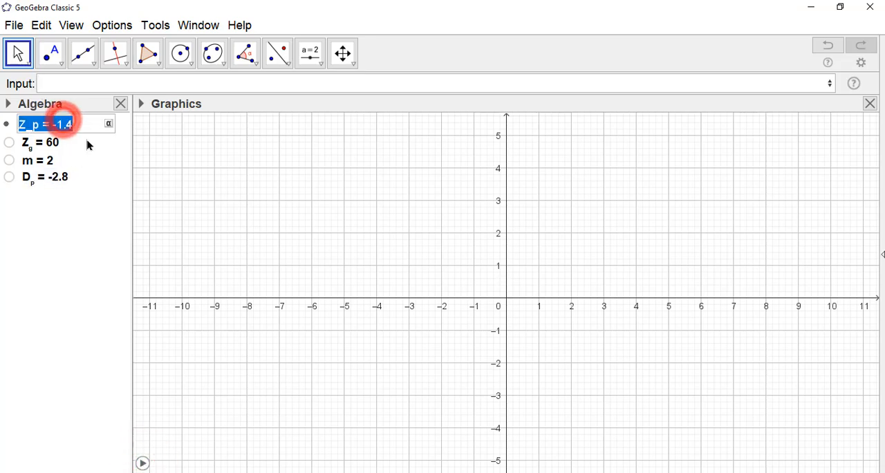
{"action": "left_click", "coordinate": [90, 123]}
{"action": "key", "text": "BackSpace"}
{"action": "key", "text": "BackSpace"}
{"action": "key", "text": "BackSpace"}
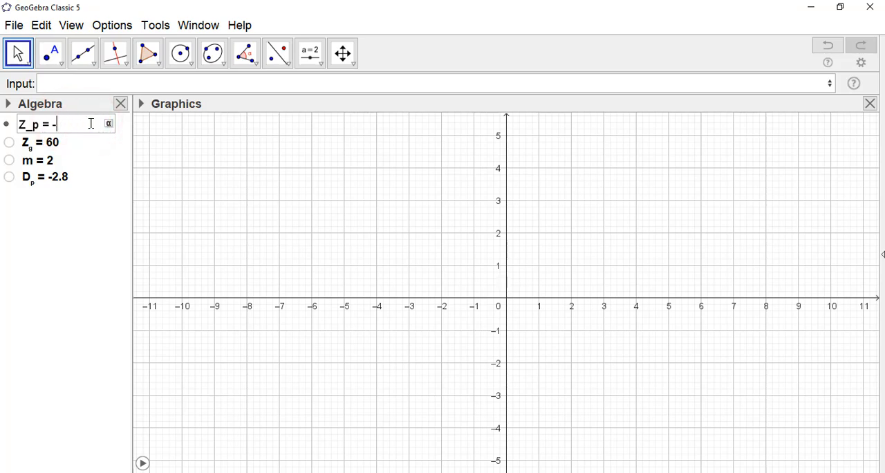
{"action": "type", "text": "10"}
{"action": "key", "text": "Return"}
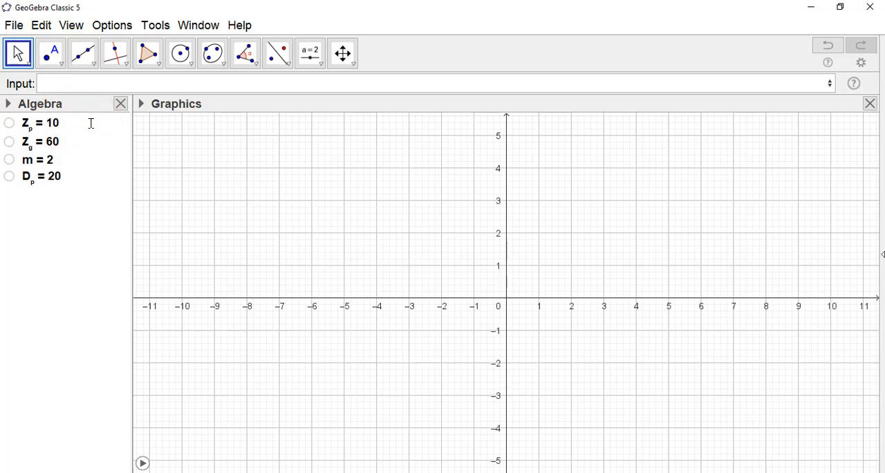
Define the diameter D_g as the product m Z_g
{"action": "left_click", "coordinate": [74, 84]}
{"action": "type", "text": "D"}
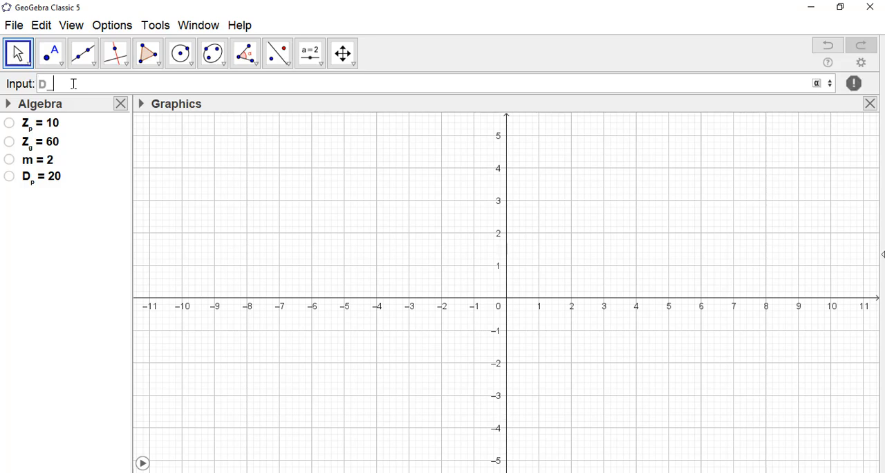
{"action": "type", "text": "_g=m Z_g"}
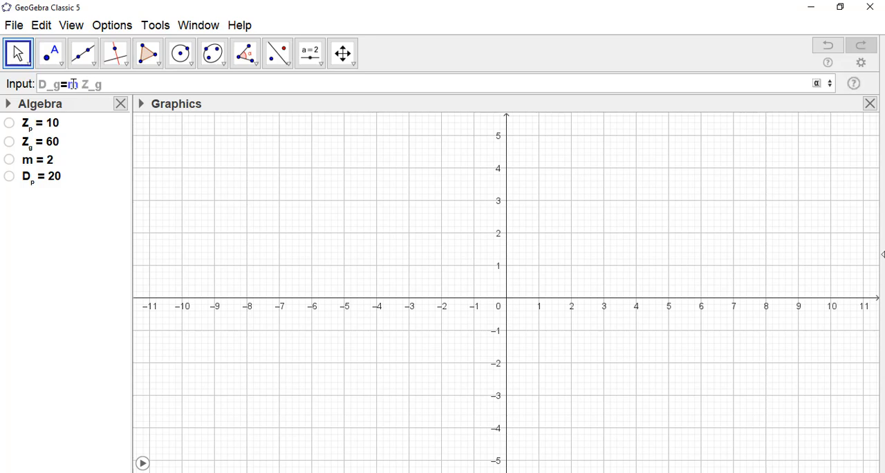
{"action": "key", "text": "Return"}
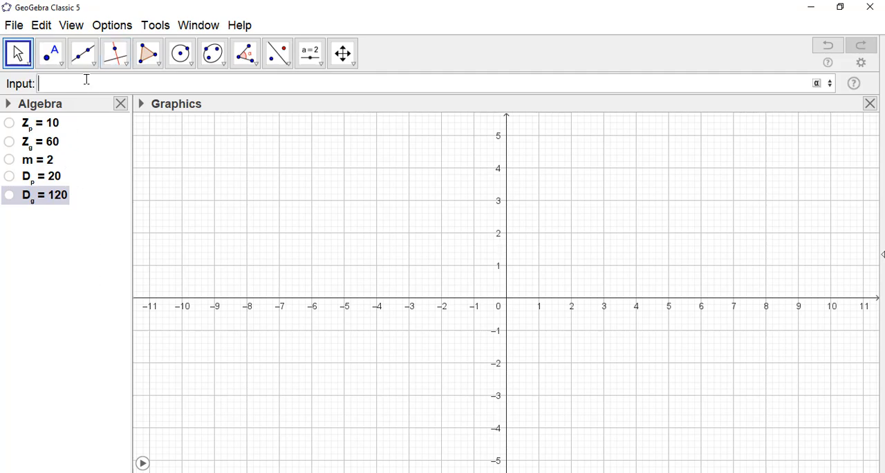
Define the pinion radius R_p as D_p/2
{"action": "type", "text": "R_p"}
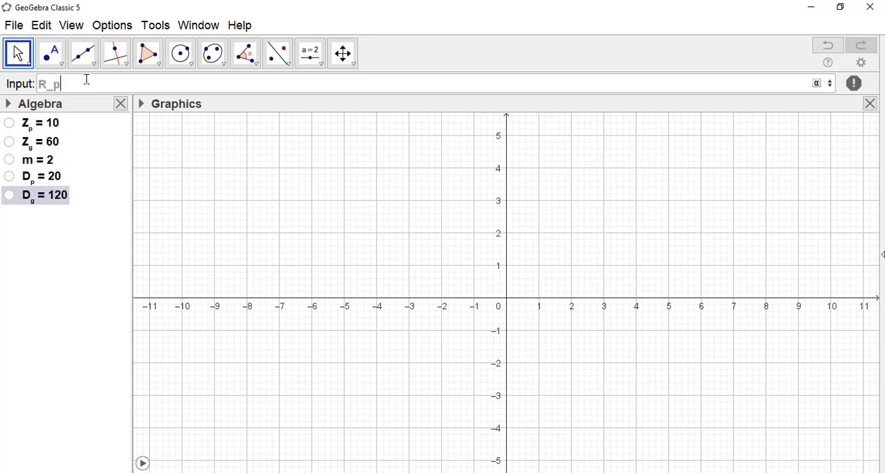
{"action": "type", "text": "=D"}
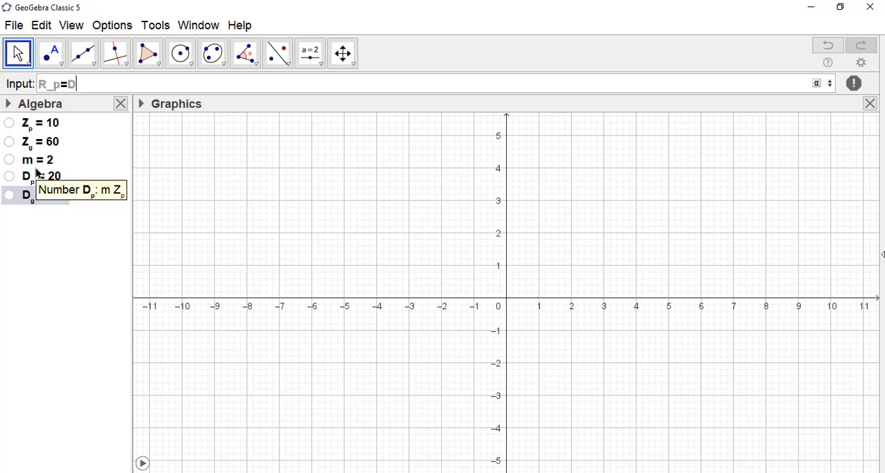
{"action": "type", "text": "_p/2"}
{"action": "key", "text": "Return"}
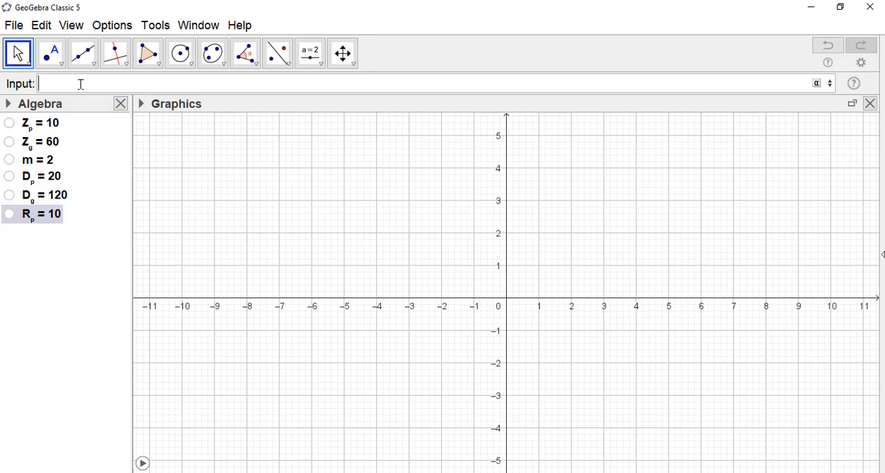
Define the gear radius R_g as D_g/2
{"action": "type", "text": "R_g="}
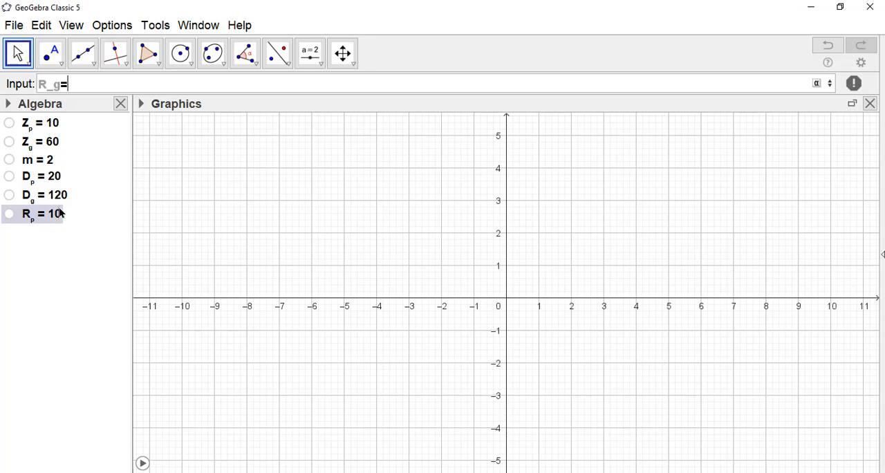
{"action": "type", "text": "D_"}
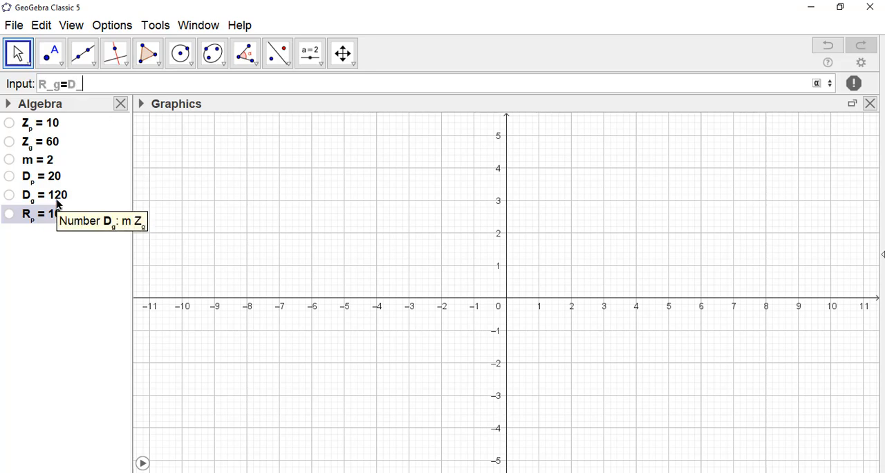
{"action": "type", "text": "g/2"}
{"action": "key", "text": "Return"}
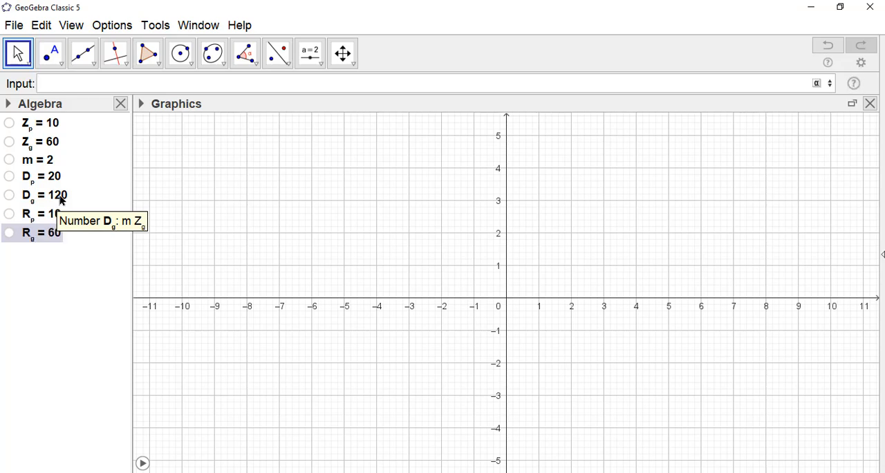
{"action": "left_click", "coordinate": [73, 305]}
{"action": "mouse_move", "coordinate": [59, 237]}
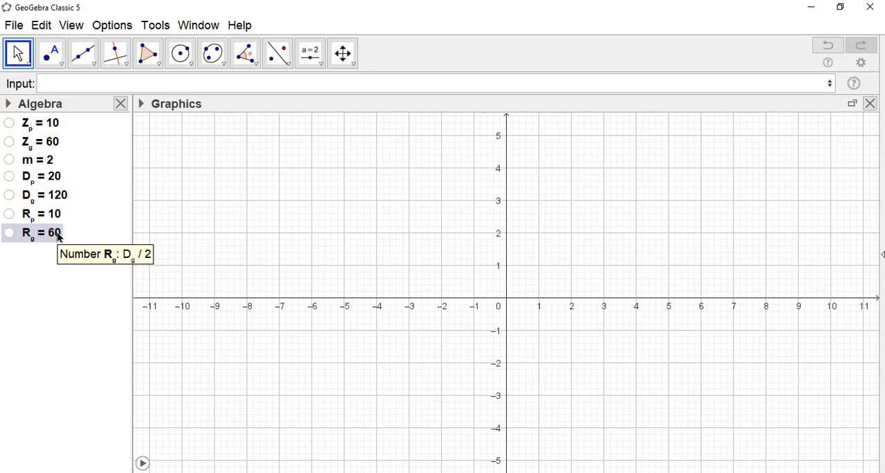
Create the gear pitch circle C_g with the Circle command, centred at (0,0) with radius R_g
{"action": "left_click", "coordinate": [72, 85]}
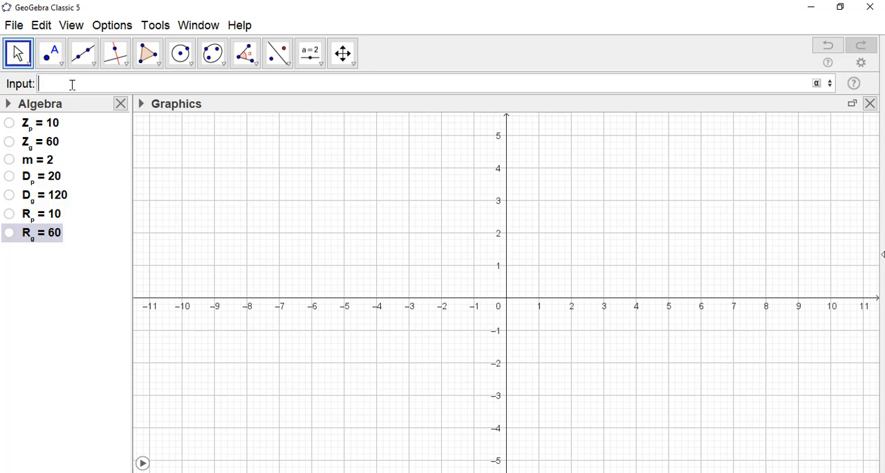
{"action": "type", "text": "c_g"}
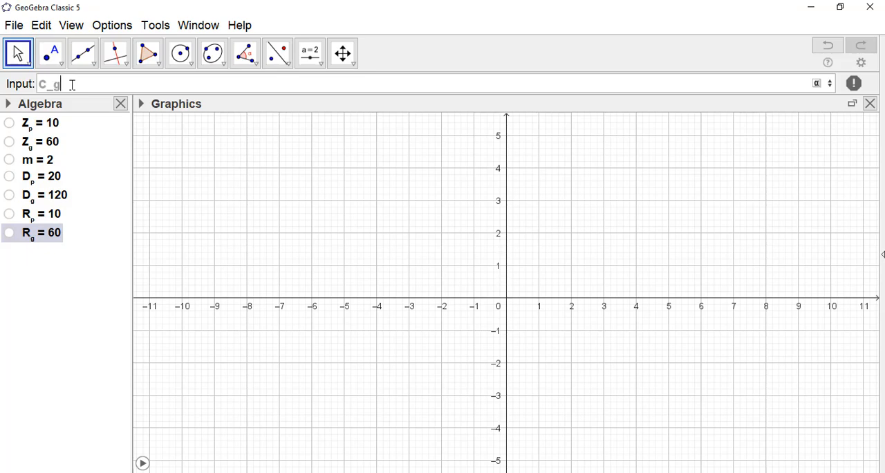
{"action": "type", "text": "=cir"}
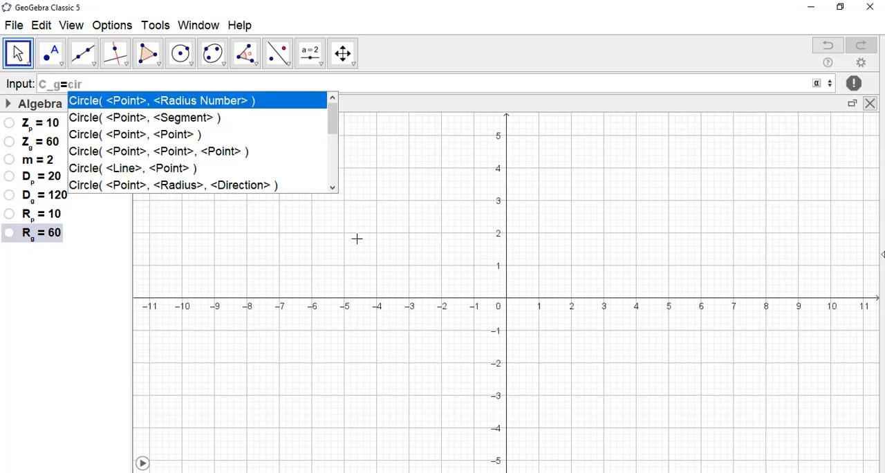
{"action": "left_click", "coordinate": [128, 101]}
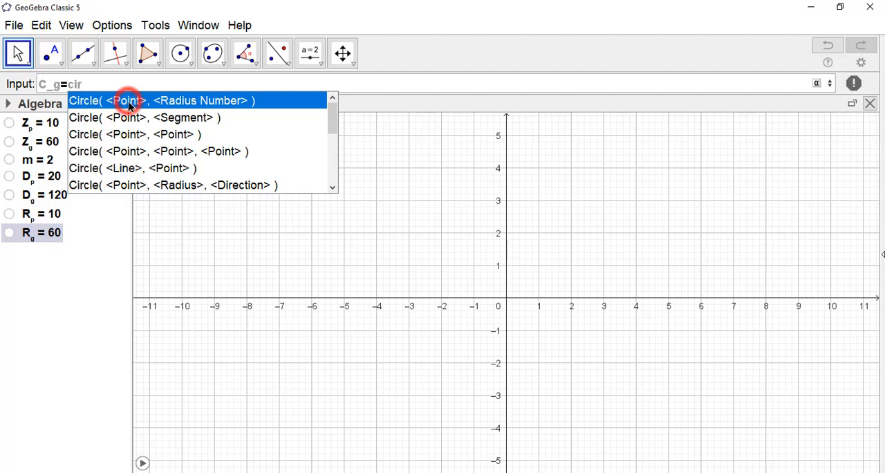
{"action": "left_click", "coordinate": [190, 102]}
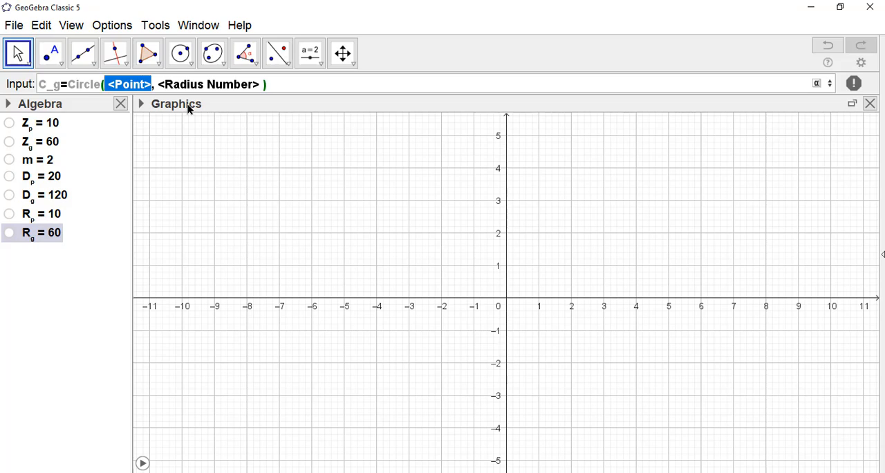
{"action": "key", "text": "BackSpace"}
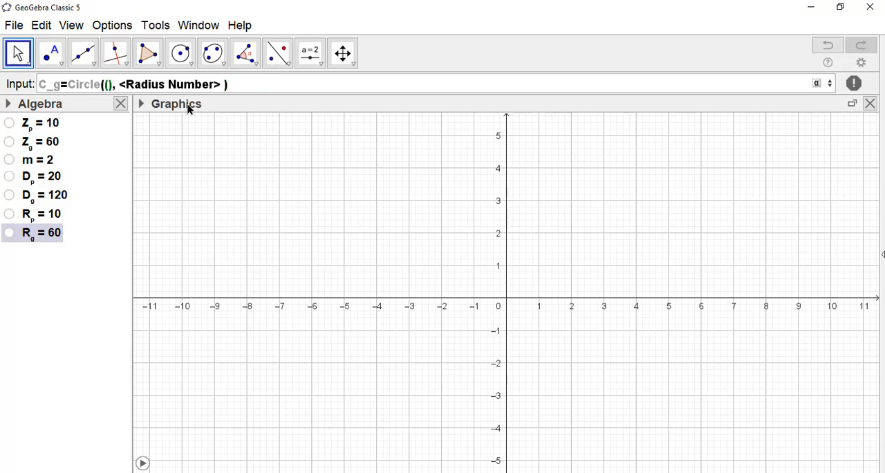
{"action": "type", "text": "(0,0"}
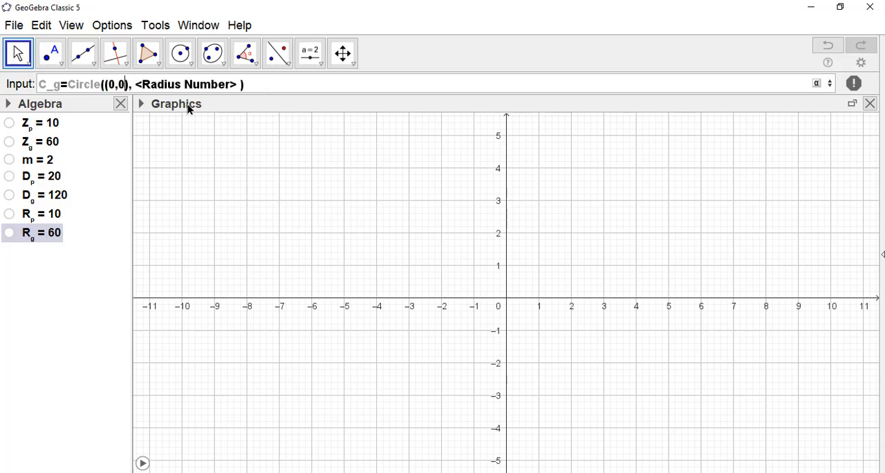
{"action": "key", "text": "Tab"}
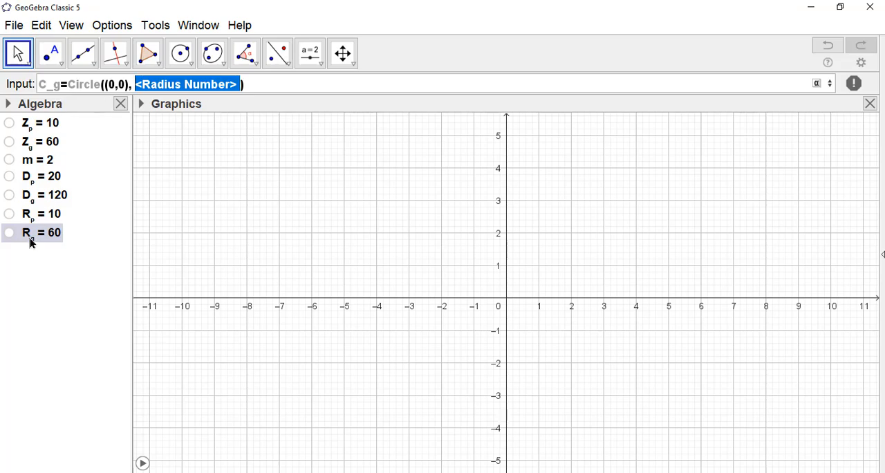
{"action": "type", "text": "R"}
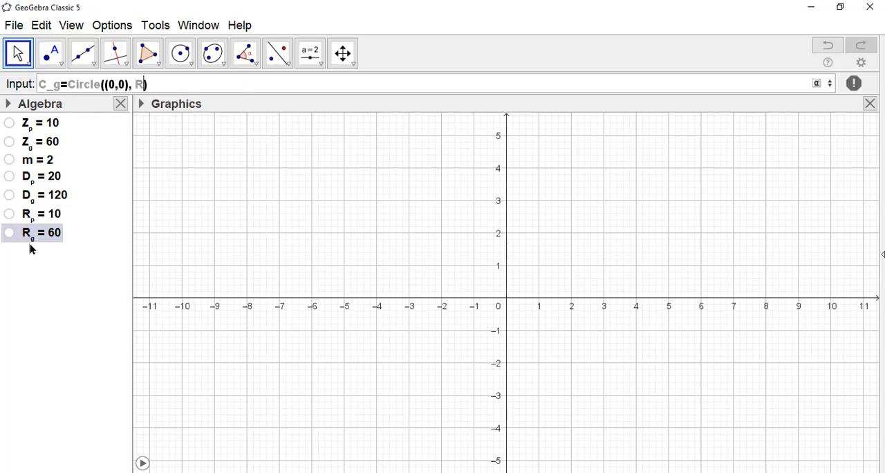
{"action": "type", "text": "_g"}
{"action": "key", "text": "Return"}
{"action": "left_click", "coordinate": [66, 314]}
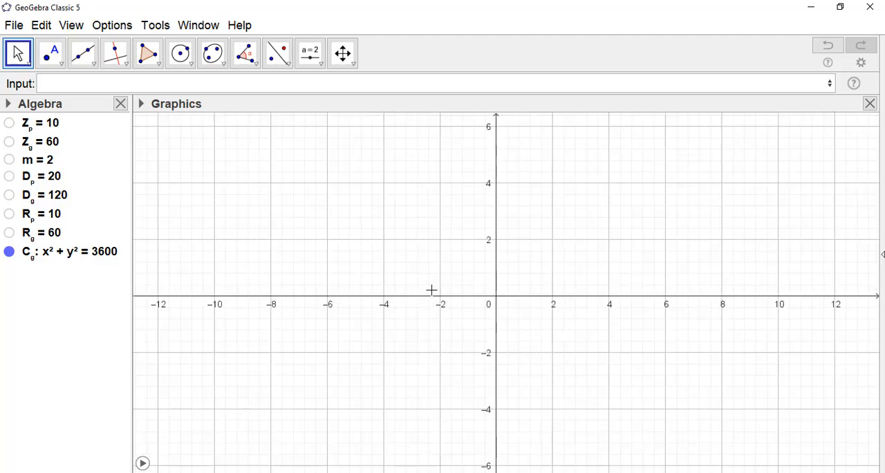
Zoom out and reposition the graphics view to examine the whole circle C_g
{"action": "scroll", "coordinate": [443, 298], "scroll_direction": "down", "scroll_amount": 5}
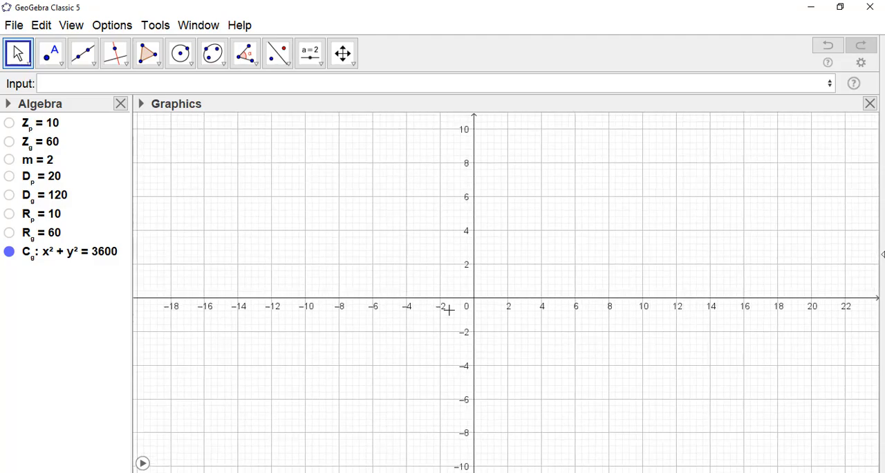
{"action": "scroll", "coordinate": [449, 312], "scroll_direction": "down", "scroll_amount": 7}
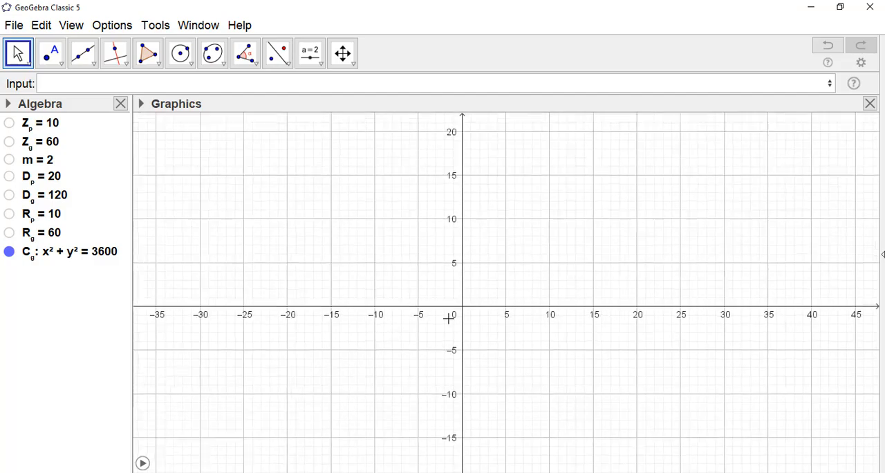
{"action": "scroll", "coordinate": [447, 332], "scroll_direction": "down", "scroll_amount": 4}
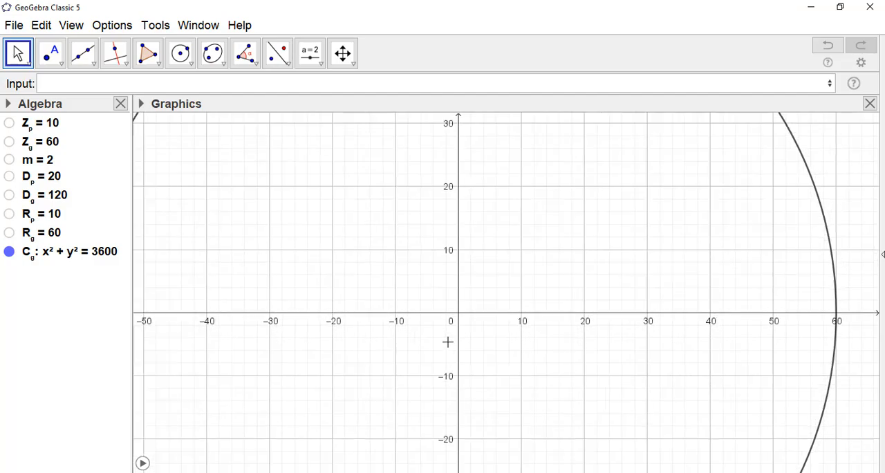
{"action": "scroll", "coordinate": [447, 348], "scroll_direction": "down", "scroll_amount": 6}
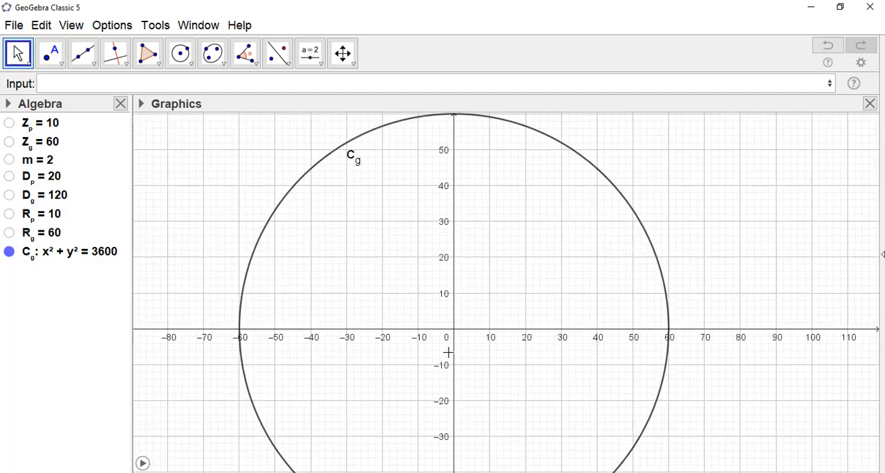
{"action": "scroll", "coordinate": [449, 354], "scroll_direction": "down", "scroll_amount": 6}
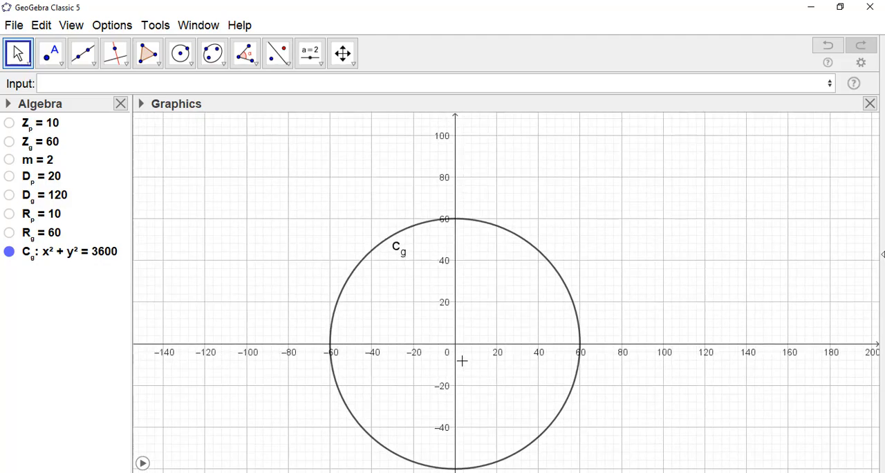
{"action": "scroll", "coordinate": [455, 360], "scroll_direction": "down", "scroll_amount": 1}
{"action": "left_click_drag", "start_coordinate": [517, 375], "coordinate": [466, 260]}
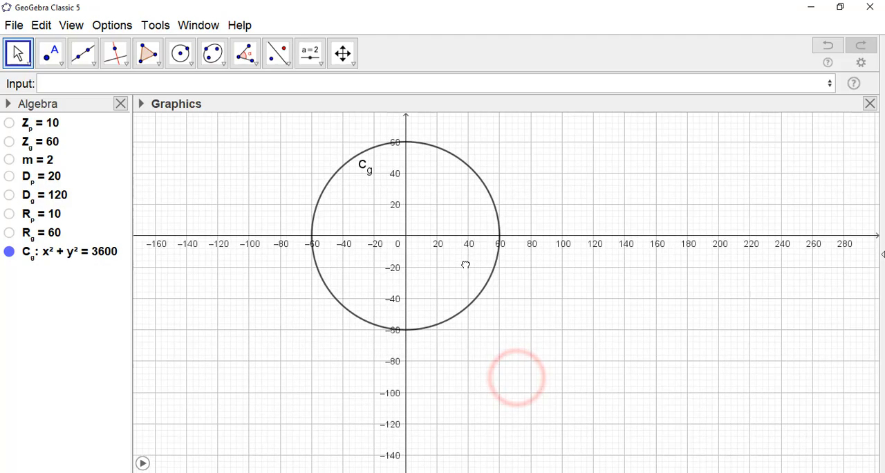
{"action": "left_click_drag", "start_coordinate": [458, 295], "coordinate": [449, 317]}
{"action": "left_click", "coordinate": [571, 391]}
Create the pinion pitch circle C_p centred at (R_p+R_g,0) with radius R_p, and widen the algebra list to fit its equation
{"action": "left_click", "coordinate": [205, 85]}
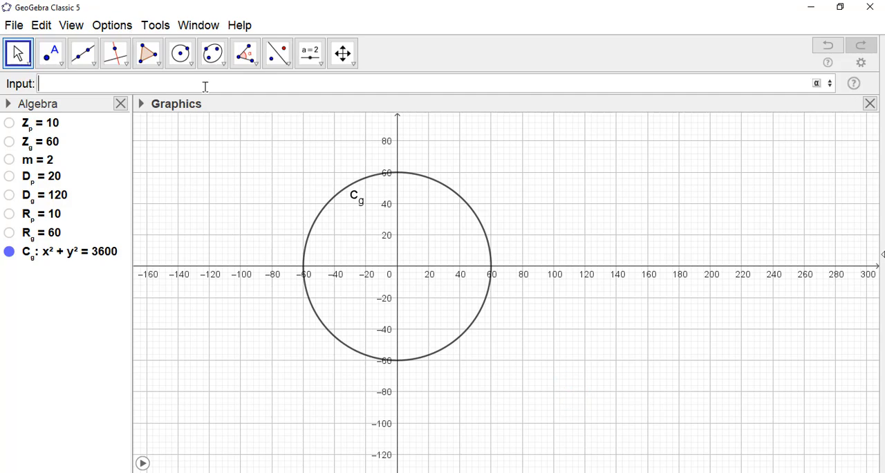
{"action": "type", "text": "C_p="}
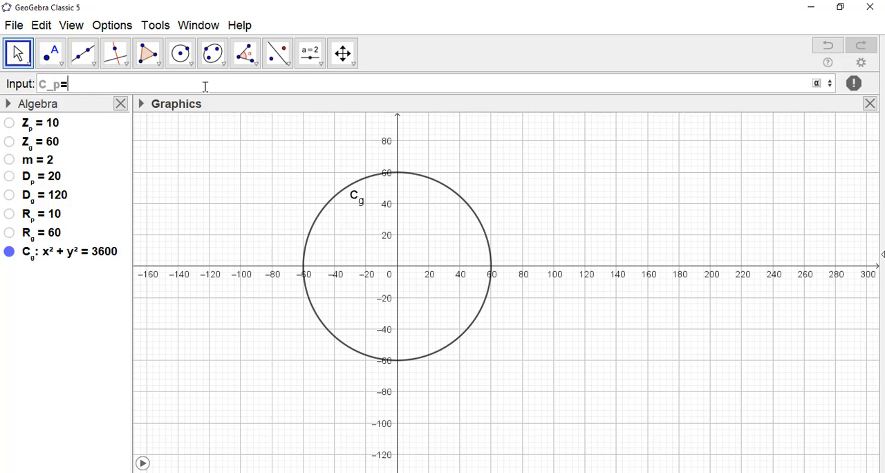
{"action": "type", "text": "Cir"}
{"action": "key", "text": "Return"}
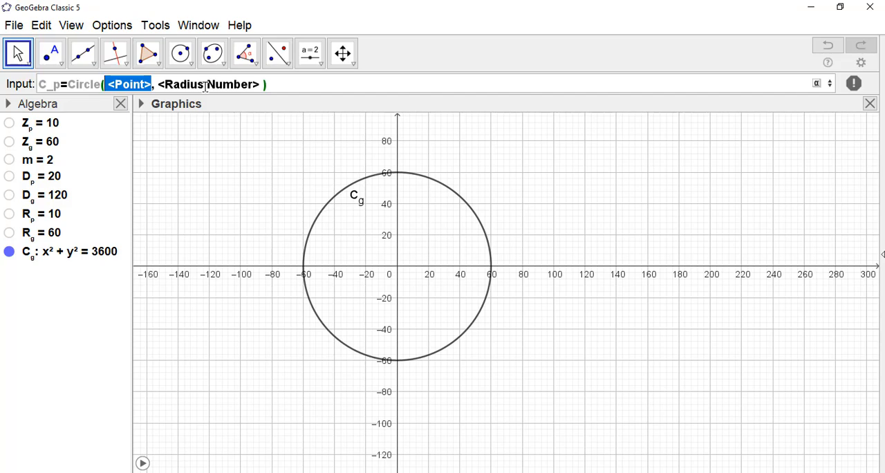
{"action": "type", "text": "("}
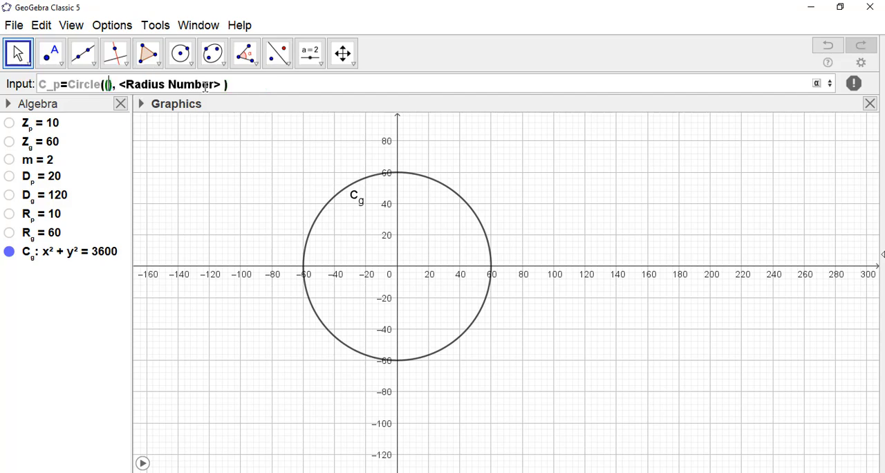
{"action": "type", "text": "R_p"}
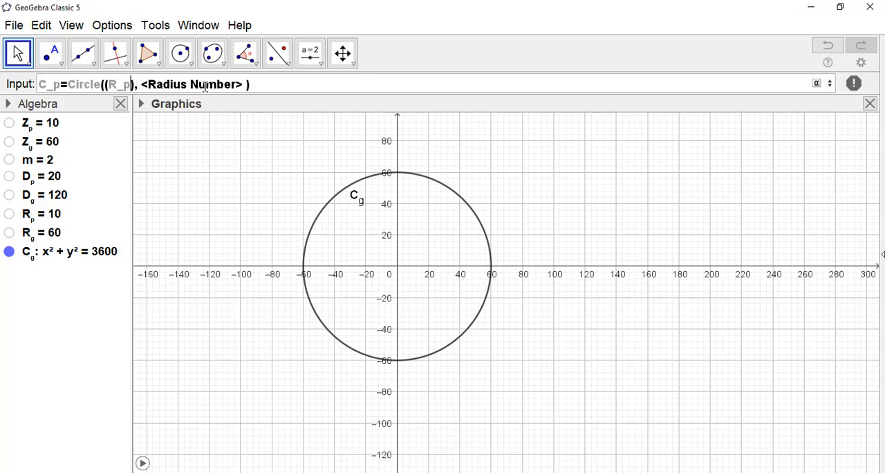
{"action": "type", "text": "+R"}
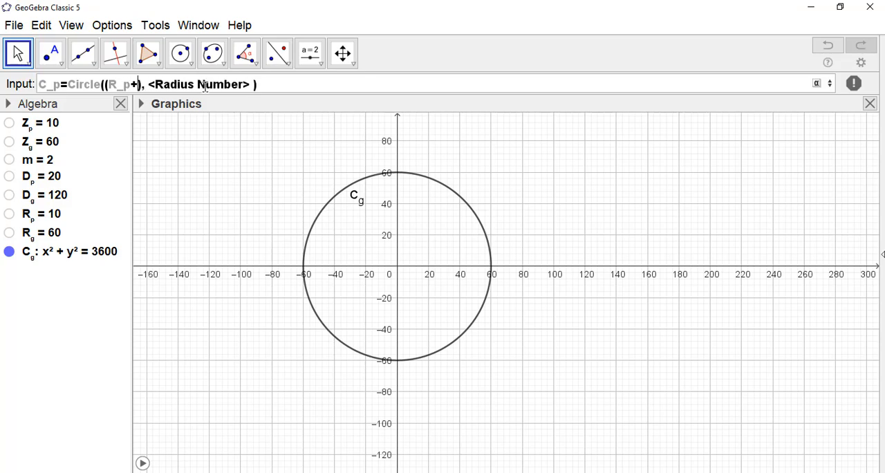
{"action": "type", "text": "_g"}
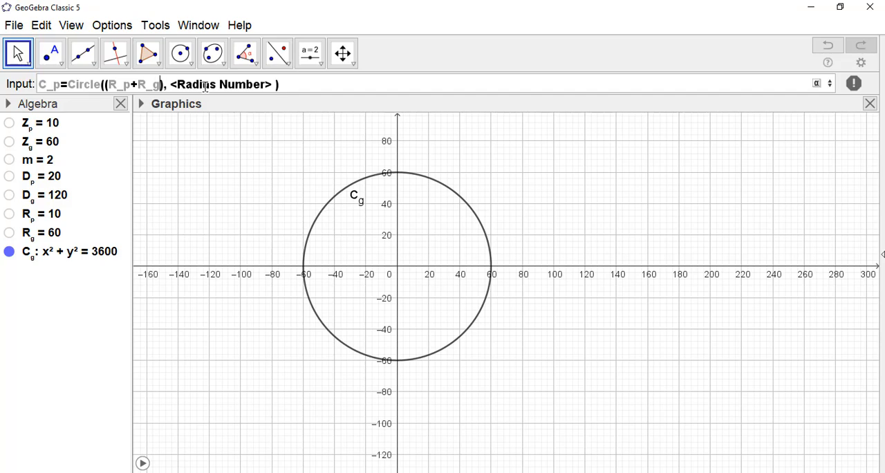
{"action": "type", "text": ",0"}
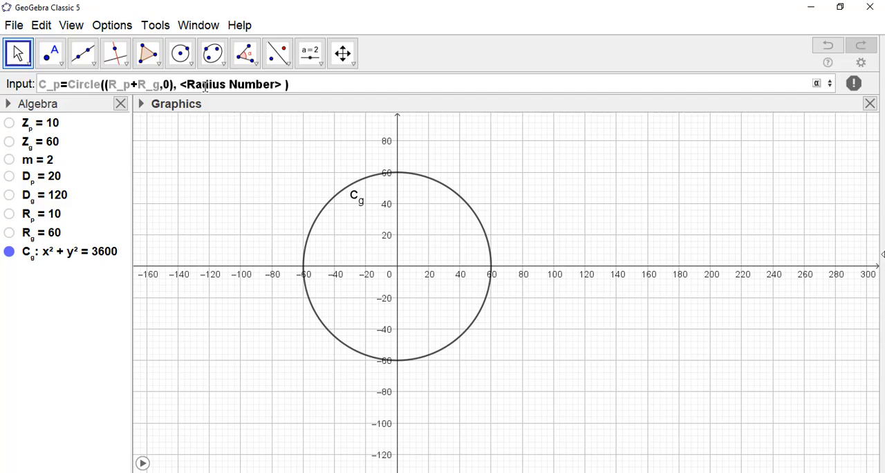
{"action": "left_click", "coordinate": [205, 84]}
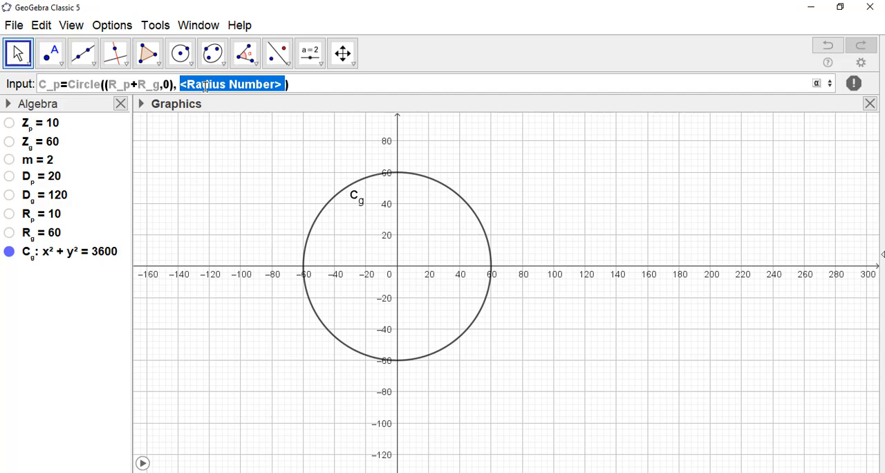
{"action": "type", "text": "R"}
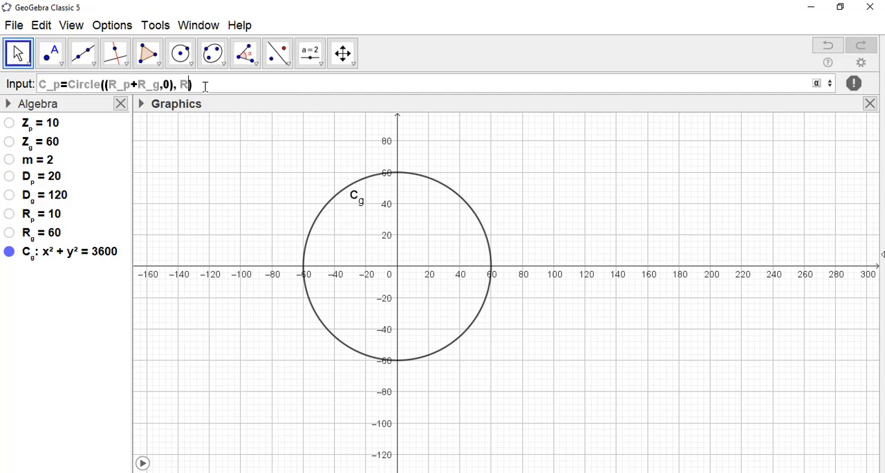
{"action": "type", "text": "_p"}
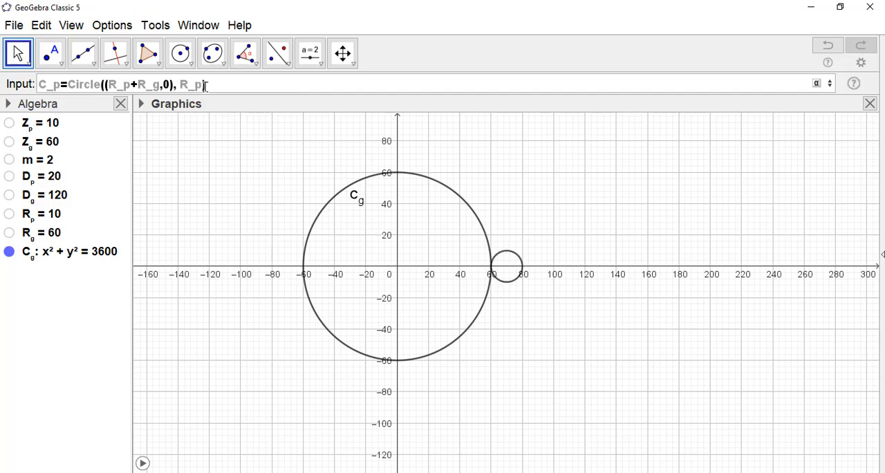
{"action": "key", "text": "Return"}
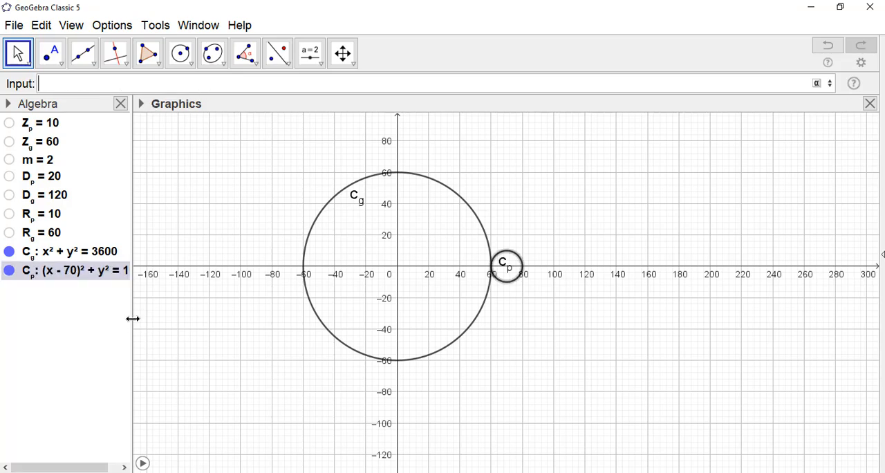
{"action": "left_click_drag", "start_coordinate": [132, 318], "coordinate": [250, 332]}
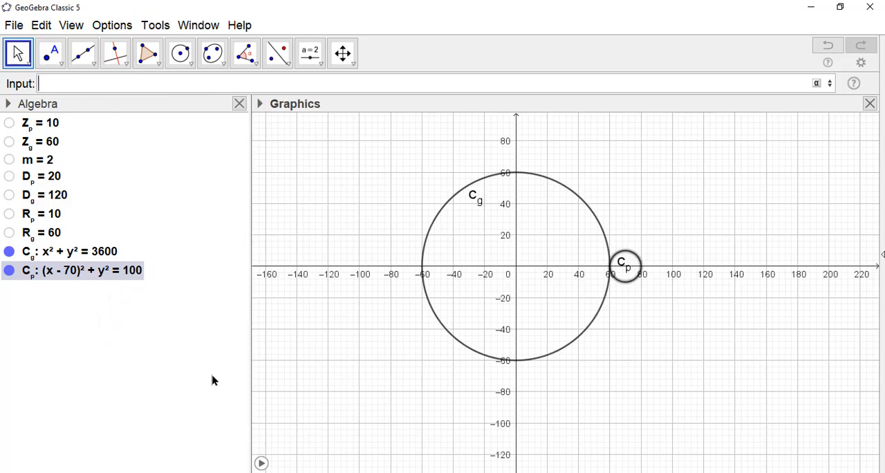
Create point C1 as the centre of the gear circle C_g with the Center command
{"action": "left_click", "coordinate": [213, 373]}
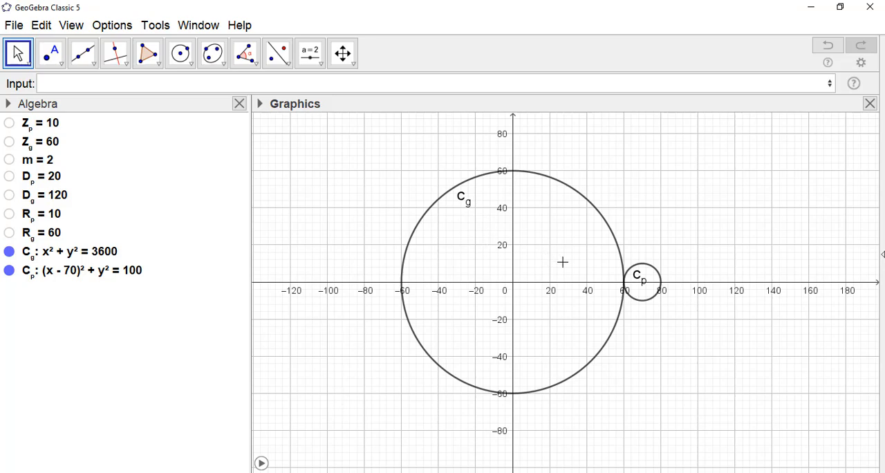
{"action": "scroll", "coordinate": [645, 332], "scroll_direction": "up", "scroll_amount": 2}
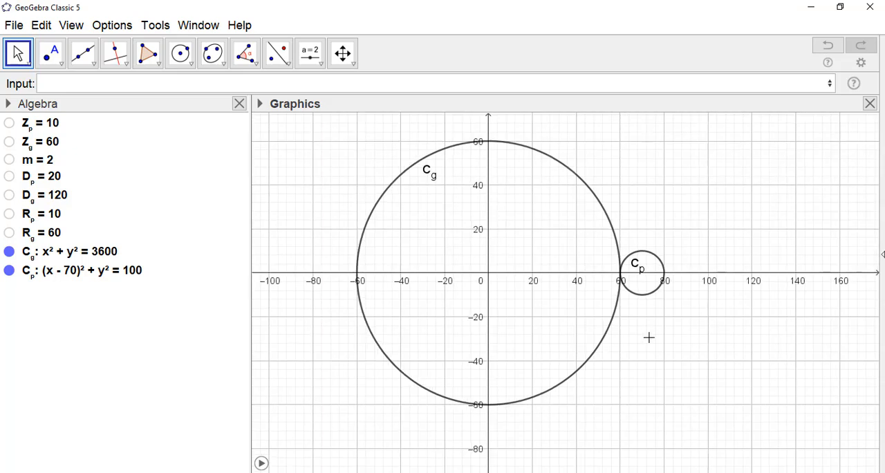
{"action": "scroll", "coordinate": [648, 337], "scroll_direction": "up", "scroll_amount": 1}
{"action": "left_click", "coordinate": [97, 80]}
{"action": "type", "text": "c1"}
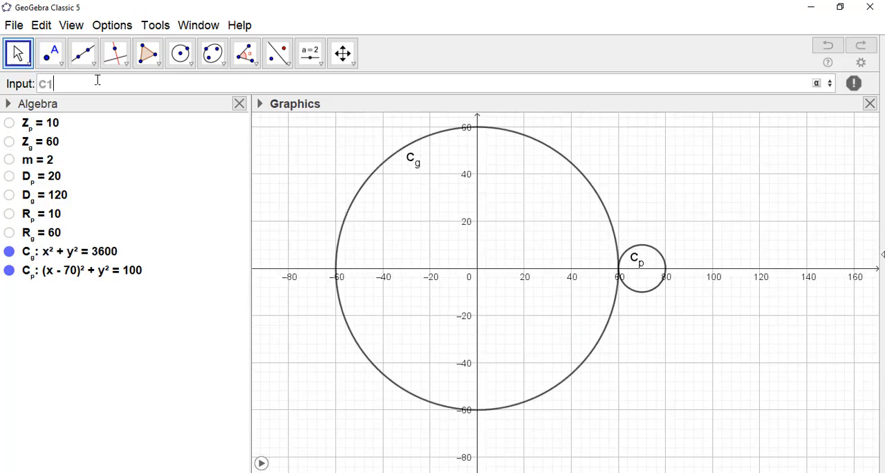
{"action": "type", "text": "=cent"}
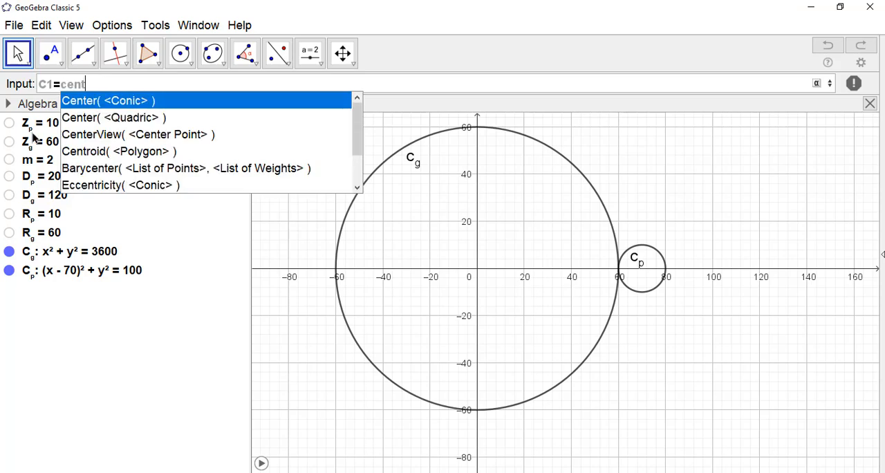
{"action": "left_click", "coordinate": [102, 106]}
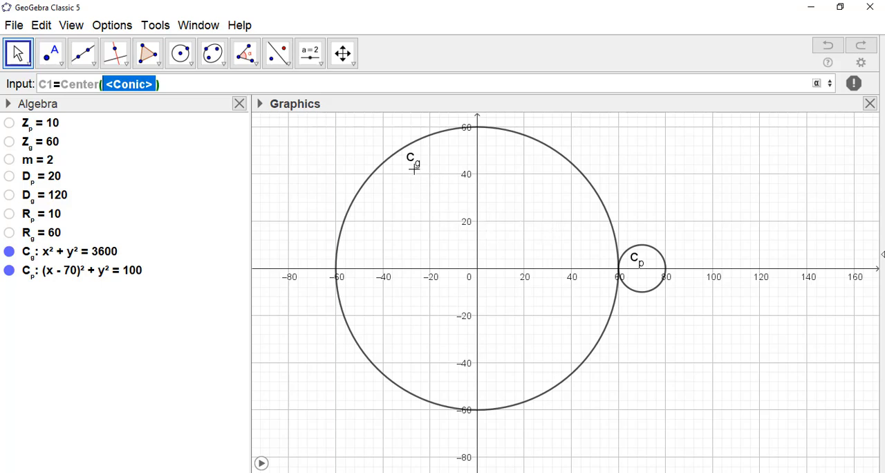
{"action": "type", "text": "C_g"}
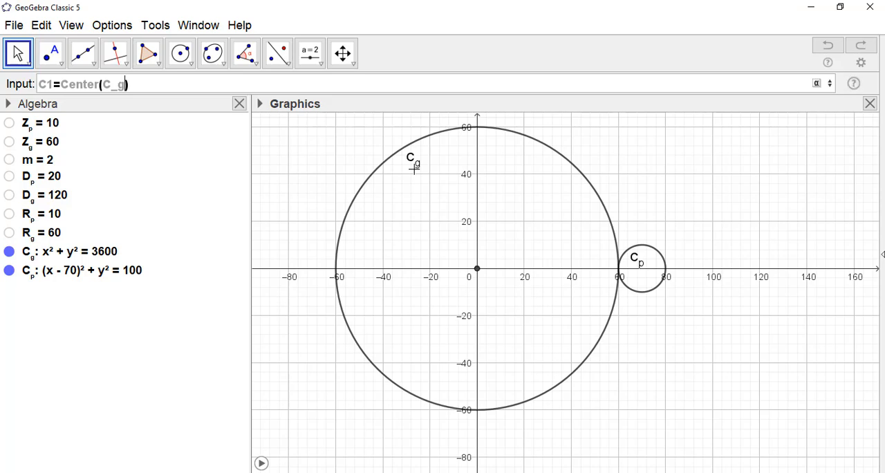
{"action": "key", "text": "Return"}
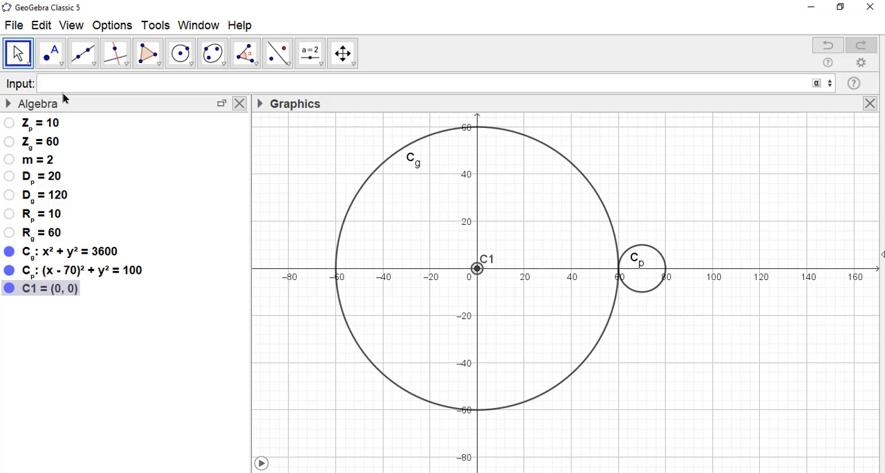
Create point C2 as the centre of the pinion circle C_p with the Center command
{"action": "type", "text": "c"}
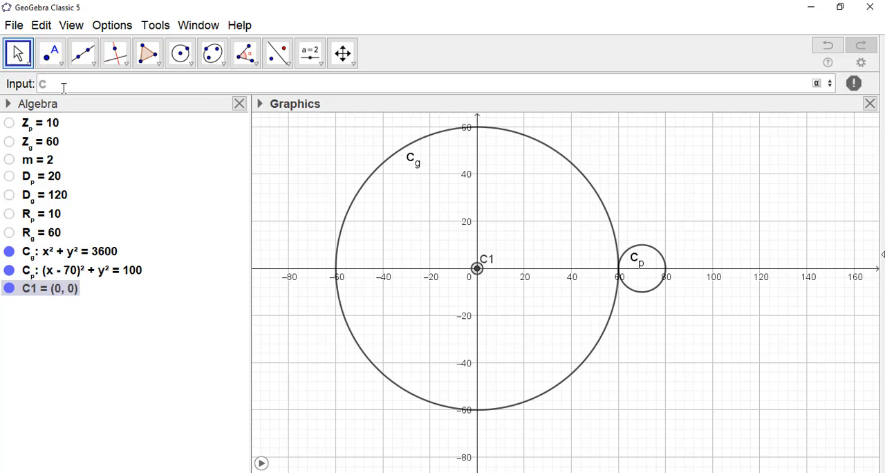
{"action": "type", "text": "2=cent"}
{"action": "key", "text": "Return"}
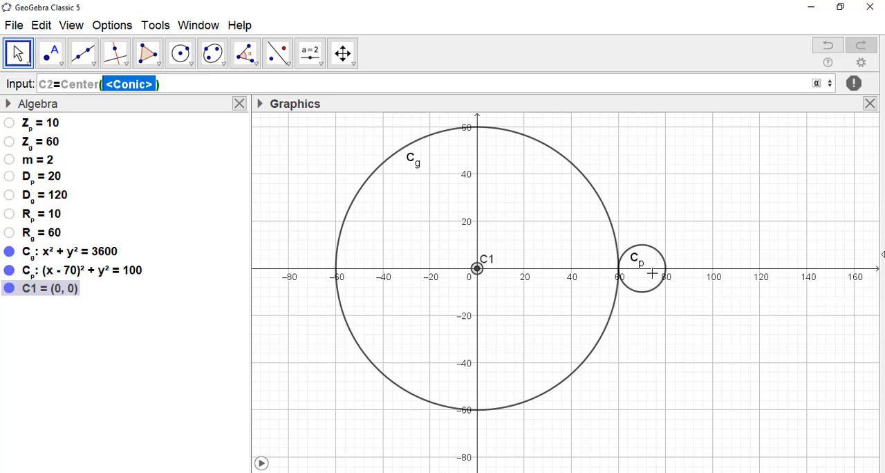
{"action": "type", "text": "C"}
{"action": "type", "text": "_p"}
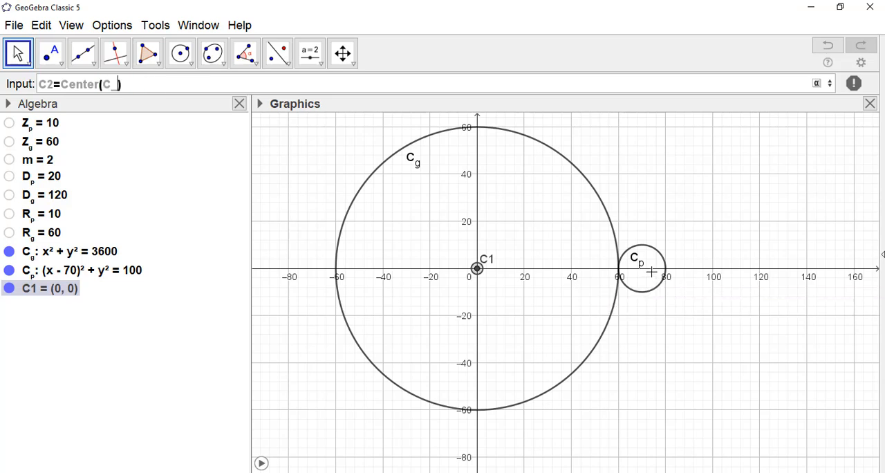
{"action": "key", "text": "Return"}
Move the C_p label above the pinion circle, clear of point C2
{"action": "left_click", "coordinate": [717, 346]}
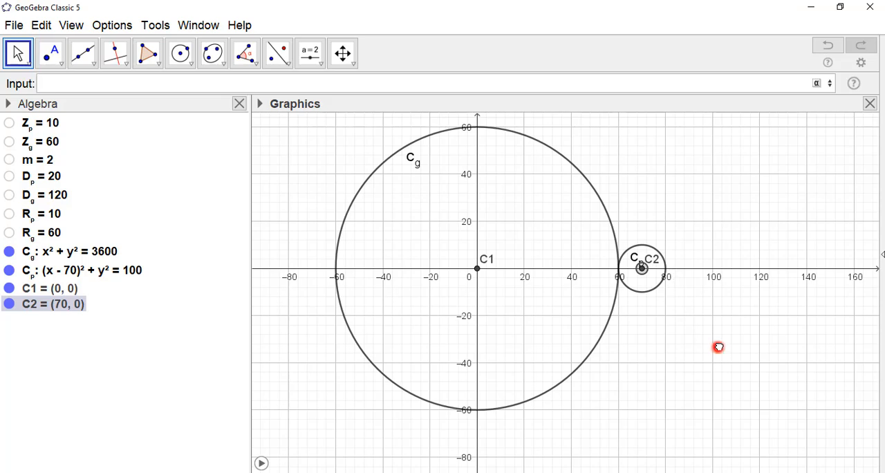
{"action": "left_click_drag", "start_coordinate": [636, 257], "coordinate": [640, 221]}
{"action": "left_click", "coordinate": [677, 338]}
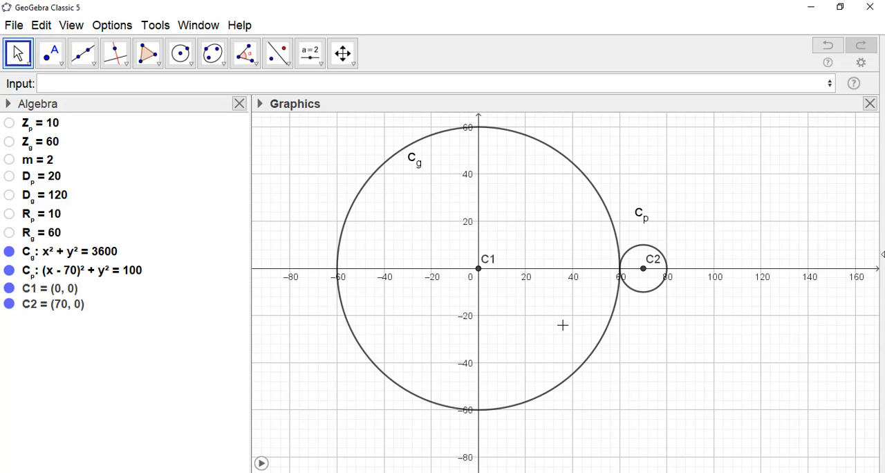
{"action": "left_click_drag", "start_coordinate": [338, 170], "coordinate": [342, 197]}
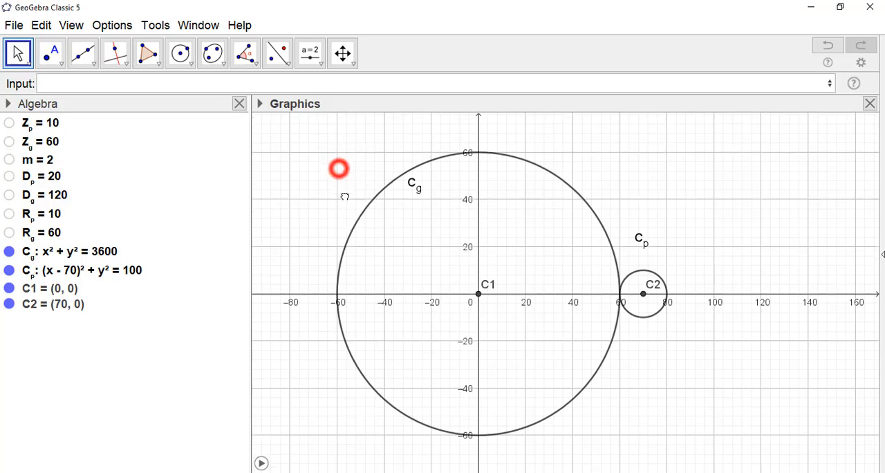
Define the gear ratio i as Z_g/Z_p
{"action": "left_click", "coordinate": [190, 79]}
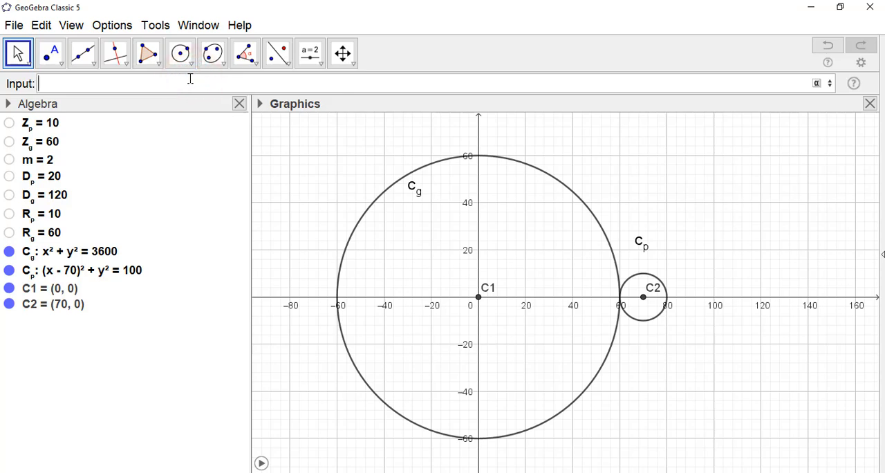
{"action": "type", "text": "i=Z_g/"}
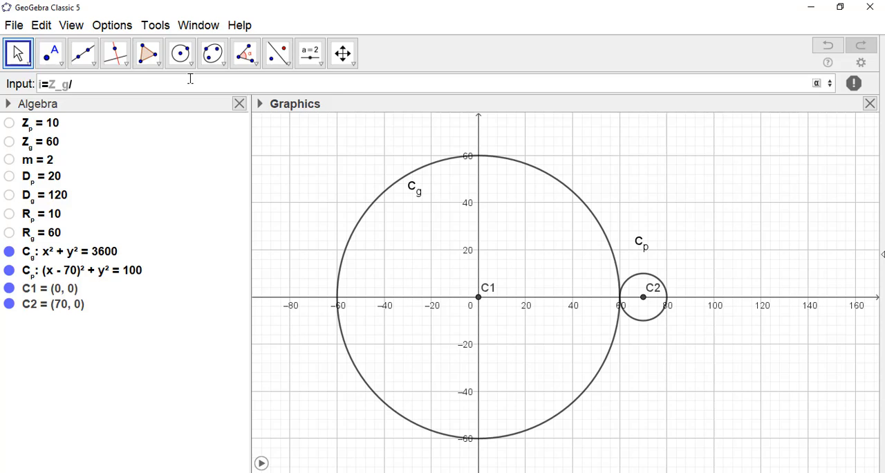
{"action": "type", "text": "Z_p"}
{"action": "key", "text": "Return"}
{"action": "left_click", "coordinate": [89, 373]}
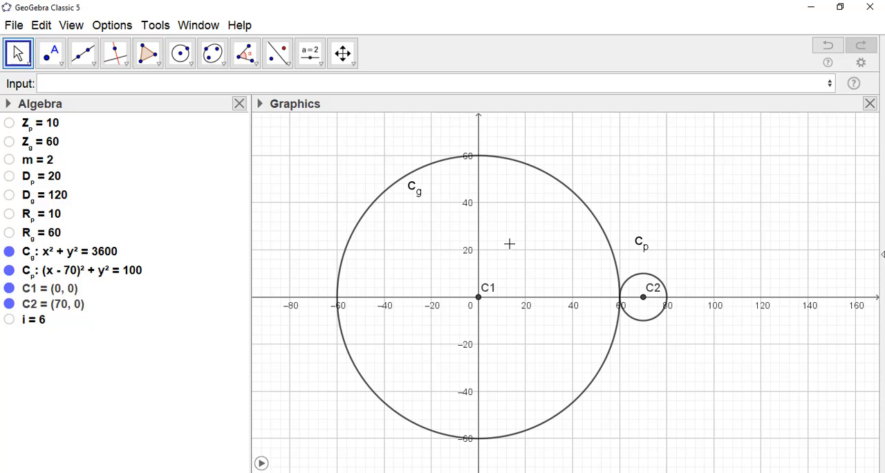
Define the tooth thickness t as 1.5708 m
{"action": "left_click", "coordinate": [143, 79]}
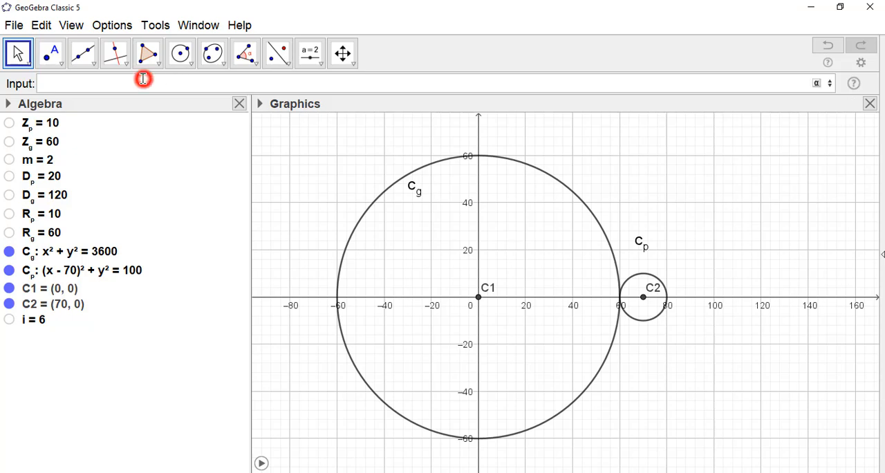
{"action": "type", "text": "x"}
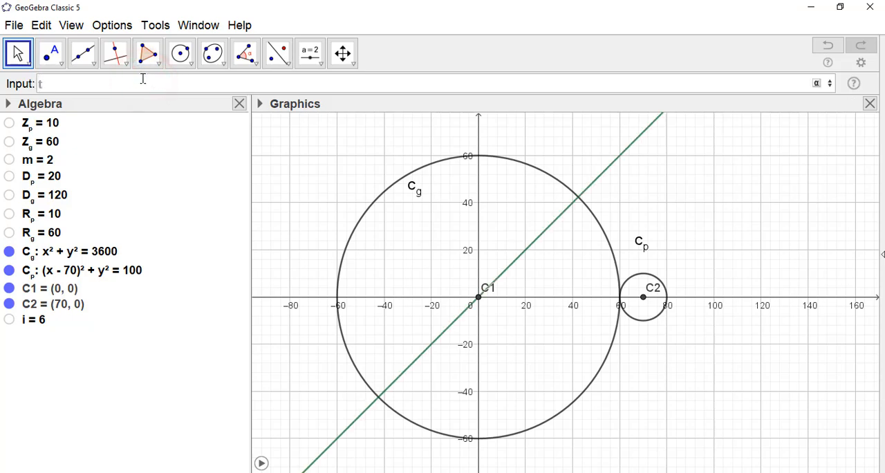
{"action": "type", "text": "=1"}
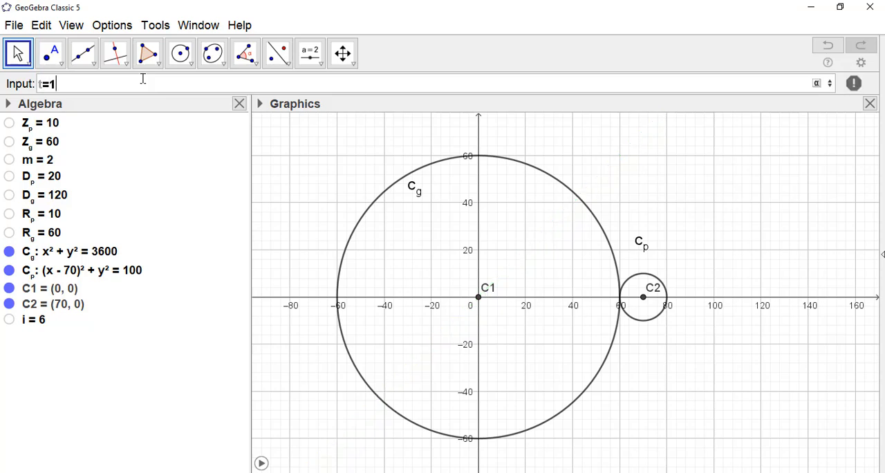
{"action": "type", "text": ".5708"}
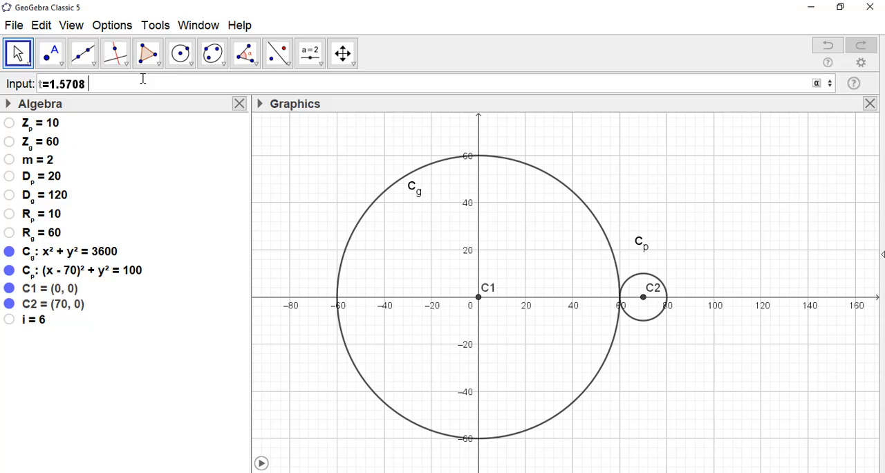
{"action": "type", "text": " m"}
{"action": "key", "text": "Return"}
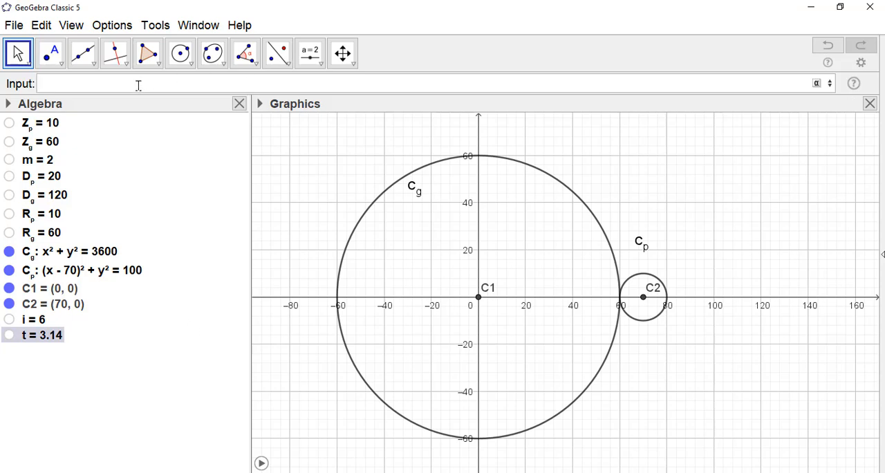
Add an input box captioned "m =" and linked to m in the empty area above the pinion, and return to the Move tool
{"action": "left_click", "coordinate": [322, 63]}
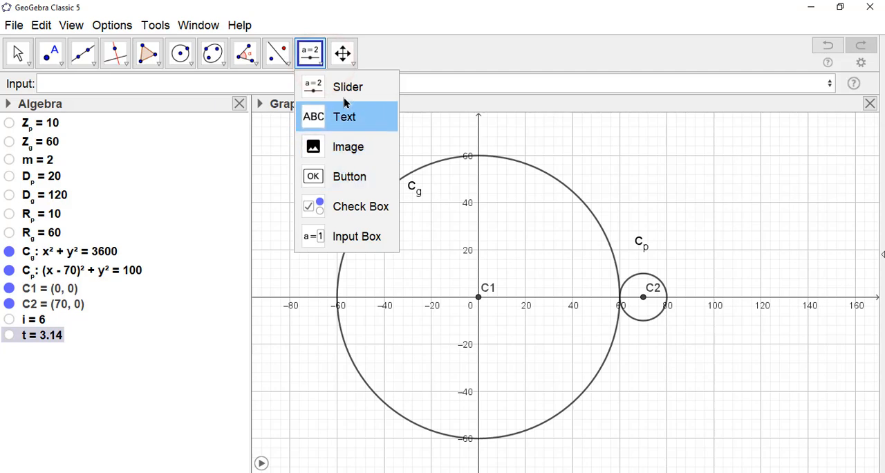
{"action": "left_click", "coordinate": [349, 232]}
{"action": "left_click", "coordinate": [699, 153]}
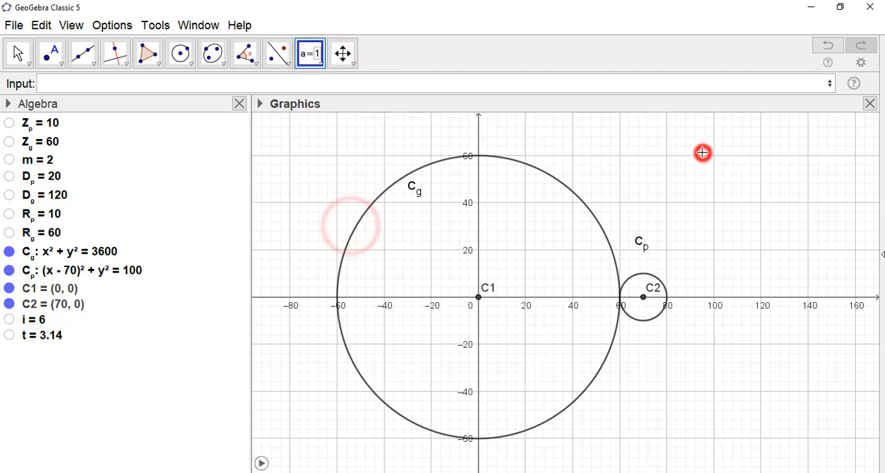
{"action": "type", "text": "m"}
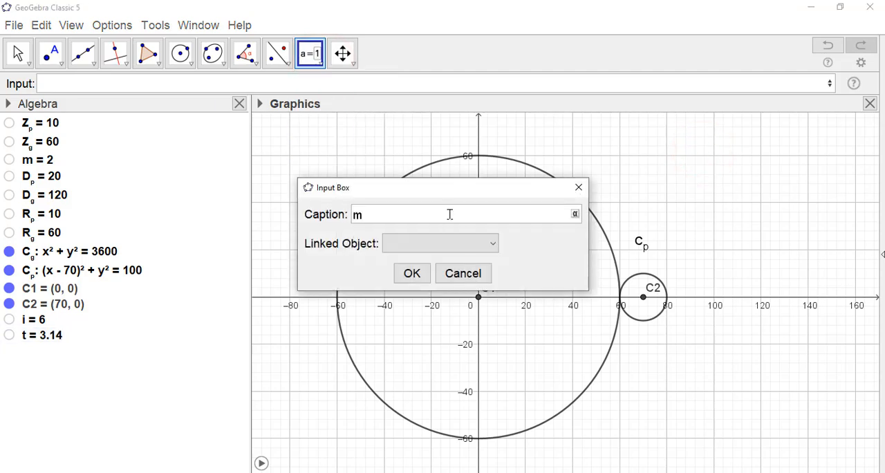
{"action": "type", "text": " ="}
{"action": "left_click", "coordinate": [493, 244]}
{"action": "scroll", "coordinate": [427, 350], "scroll_direction": "down", "scroll_amount": 1}
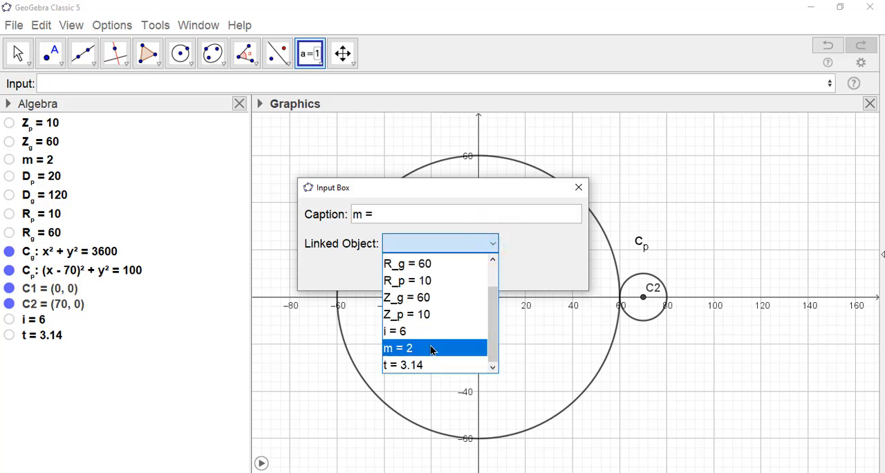
{"action": "left_click", "coordinate": [412, 349]}
{"action": "left_click", "coordinate": [414, 271]}
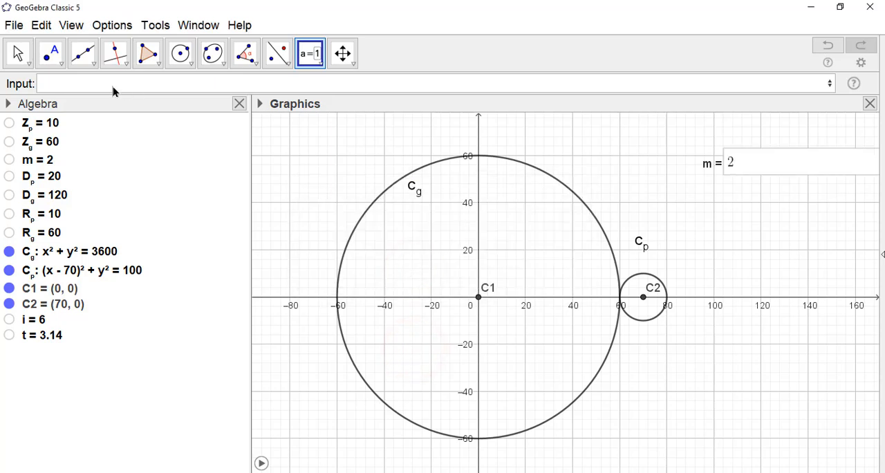
{"action": "left_click", "coordinate": [21, 52]}
{"action": "left_click", "coordinate": [767, 246]}
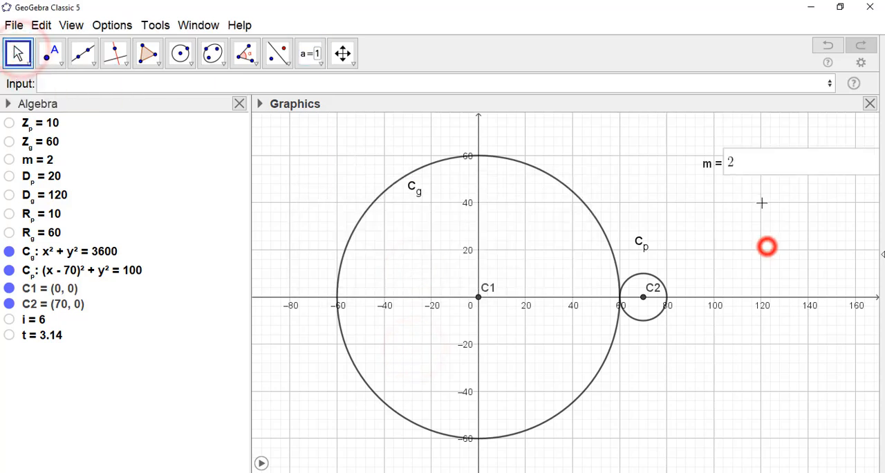
Set the module m to 1 in the new input box to test the link
{"action": "left_click", "coordinate": [758, 168]}
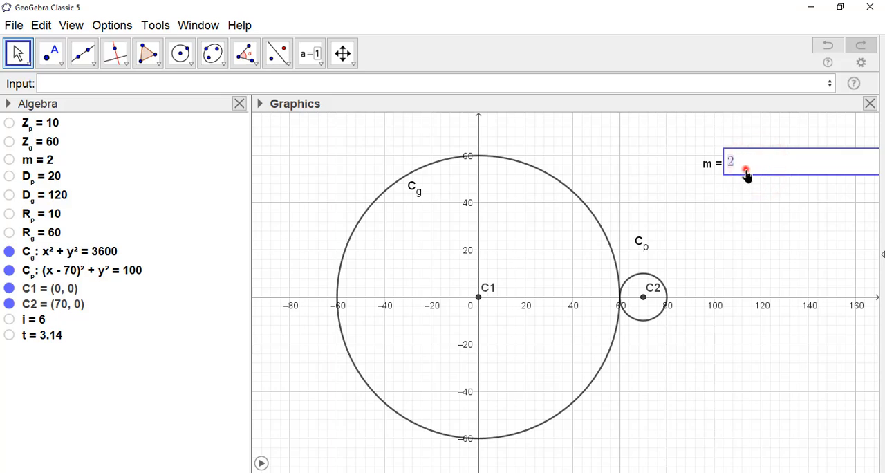
{"action": "left_click", "coordinate": [745, 168]}
{"action": "left_click", "coordinate": [757, 164]}
{"action": "key", "text": "BackSpace"}
{"action": "type", "text": "1"}
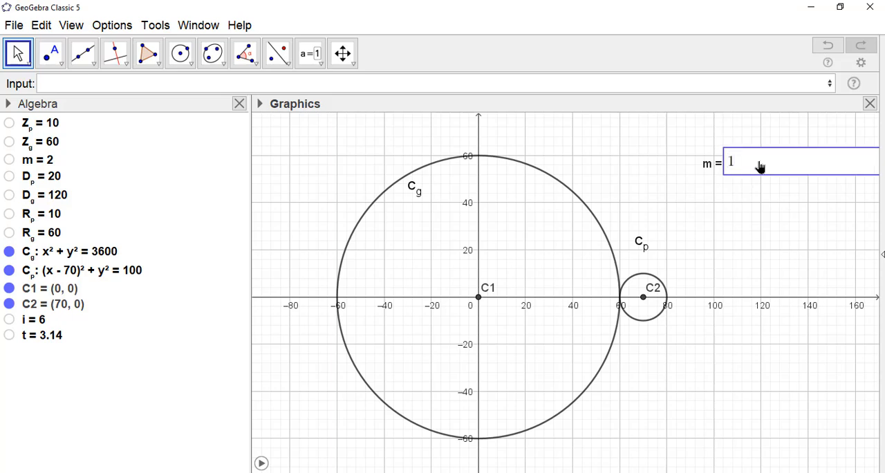
{"action": "key", "text": "Return"}
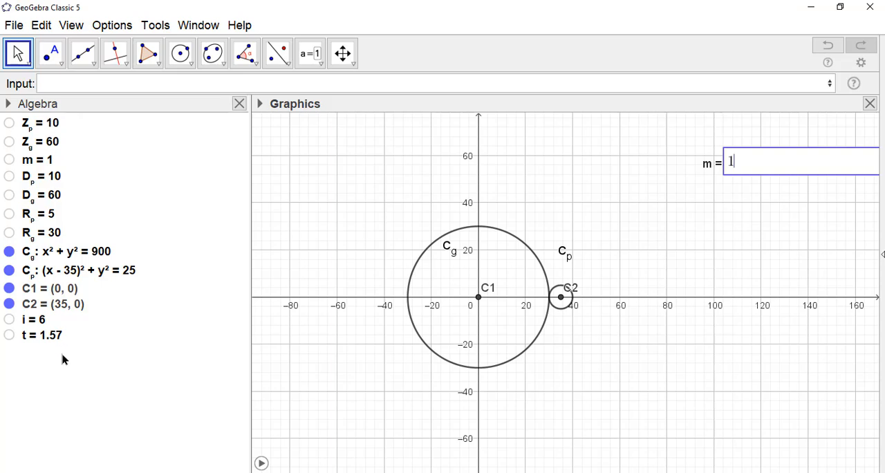
Test the model with the module m set to 2 and to 3 in the input box
{"action": "key", "text": "BackSpace"}
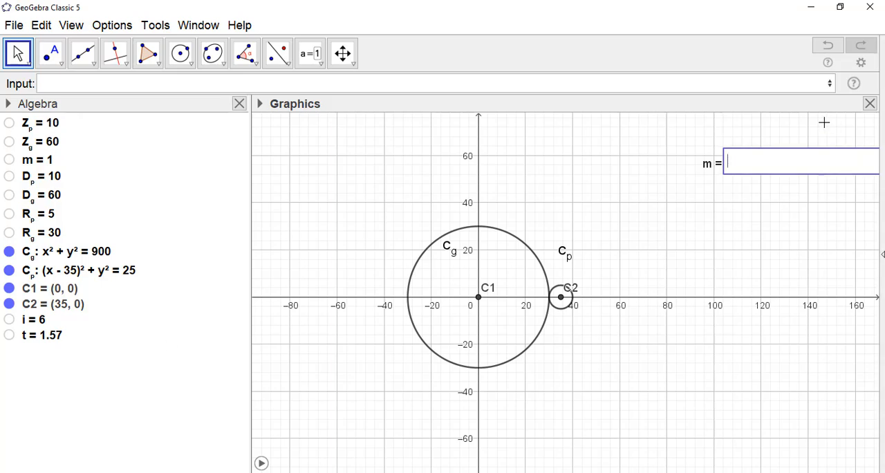
{"action": "type", "text": "2"}
{"action": "key", "text": "Return"}
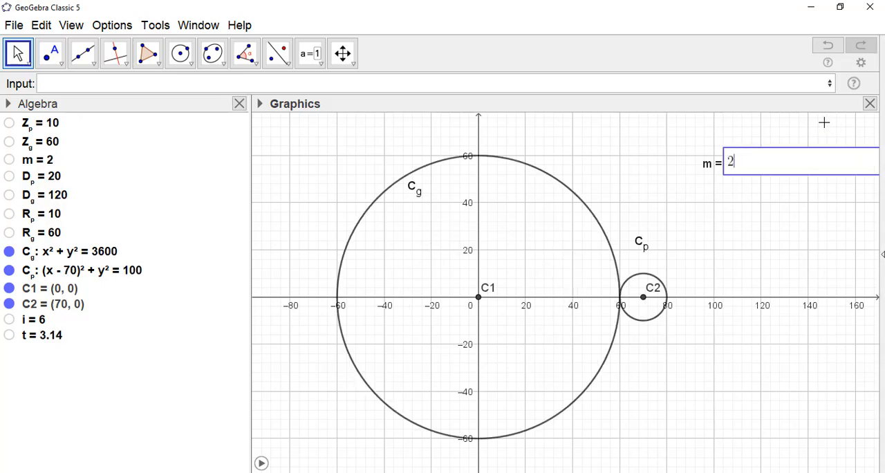
{"action": "key", "text": "BackSpace"}
{"action": "type", "text": "3"}
{"action": "key", "text": "Return"}
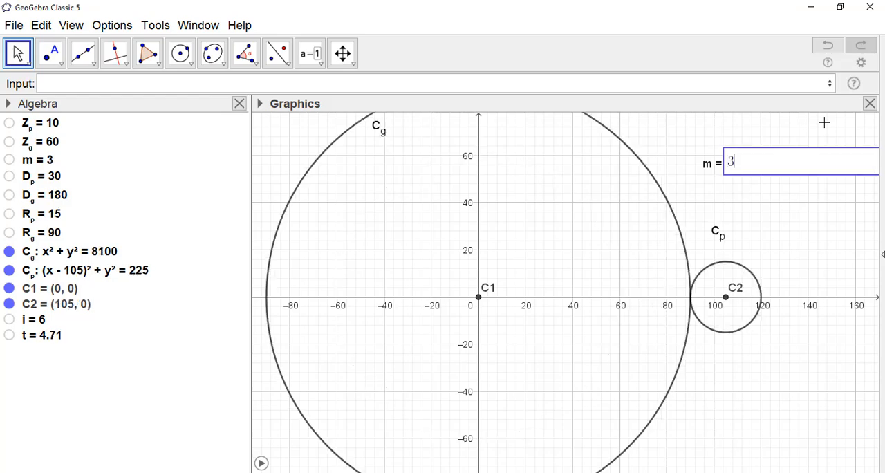
Set the module m to 4 in the input box and check the resized pitch circles
{"action": "key", "text": "BackSpace"}
{"action": "type", "text": "4"}
{"action": "key", "text": "Return"}
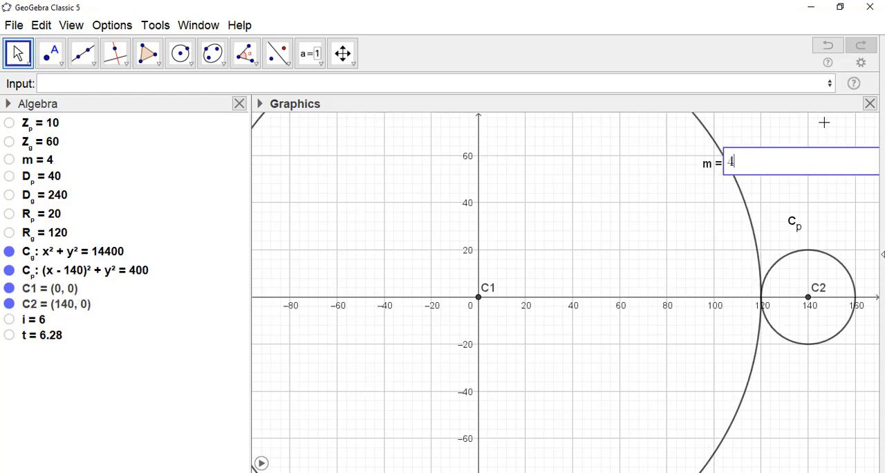
{"action": "scroll", "coordinate": [512, 234], "scroll_direction": "down", "scroll_amount": 5}
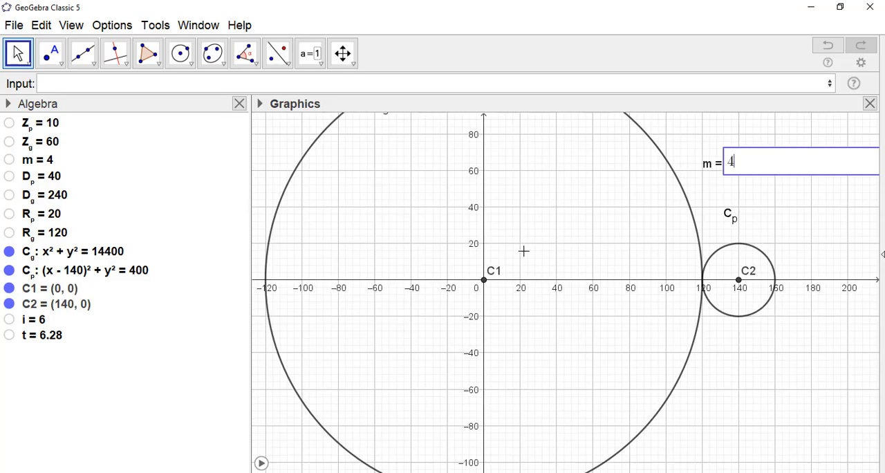
Test the gear pair with the module m set to 5, 6 and 7 in turn in its input box
{"action": "scroll", "coordinate": [524, 257], "scroll_direction": "down", "scroll_amount": 3}
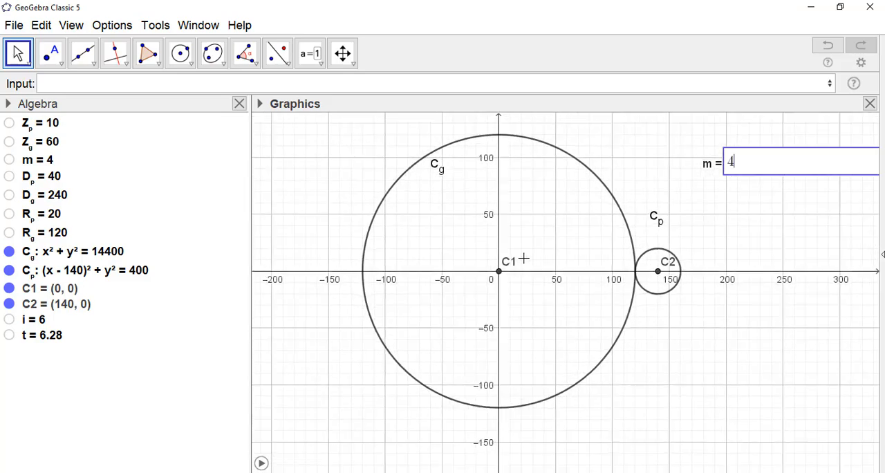
{"action": "key", "text": "BackSpace"}
{"action": "type", "text": "5"}
{"action": "key", "text": "Return"}
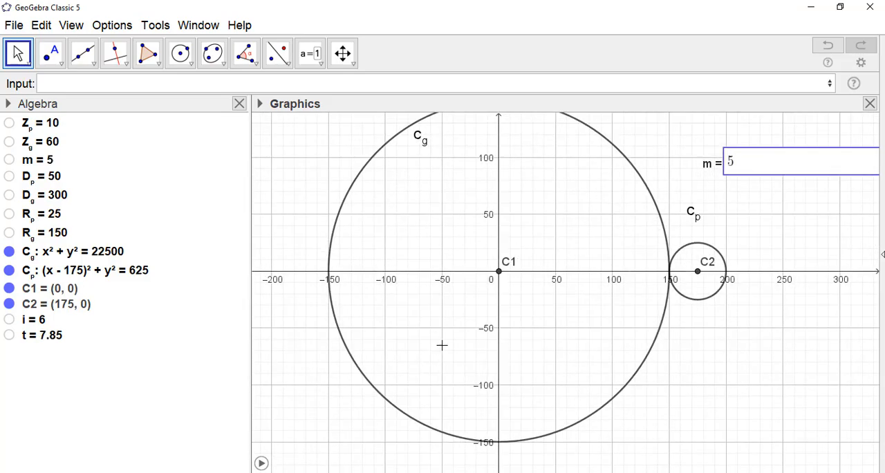
{"action": "scroll", "coordinate": [502, 299], "scroll_direction": "down", "scroll_amount": 3}
{"action": "key", "text": "BackSpace"}
{"action": "type", "text": "6"}
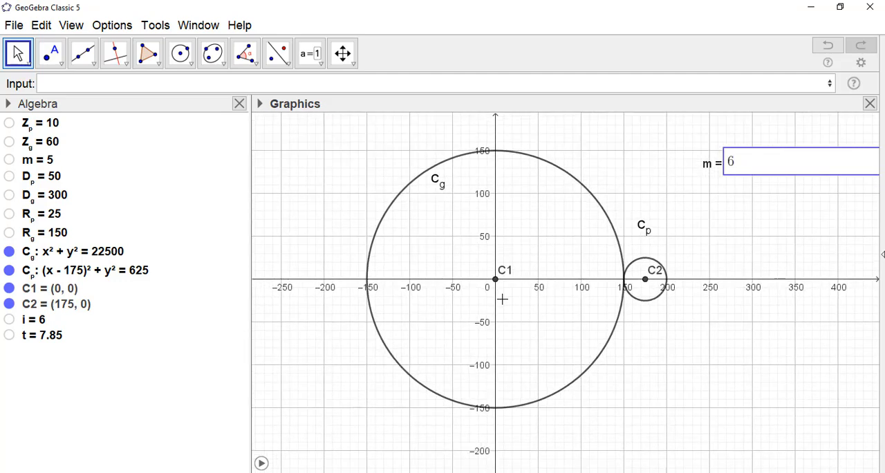
{"action": "key", "text": "Return"}
{"action": "key", "text": "BackSpace"}
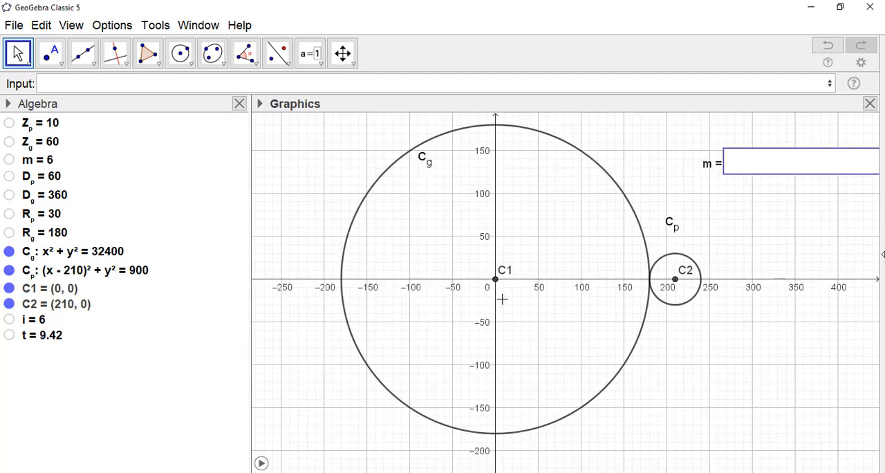
{"action": "type", "text": "7"}
{"action": "key", "text": "Return"}
Set the module m to 8 in its input box, check both resized pitch circles, and leave the box
{"action": "key", "text": "BackSpace"}
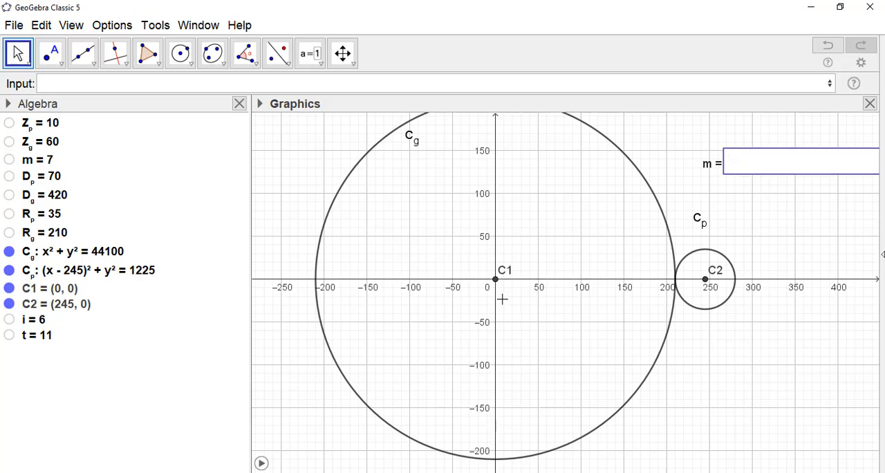
{"action": "type", "text": "8"}
{"action": "key", "text": "Return"}
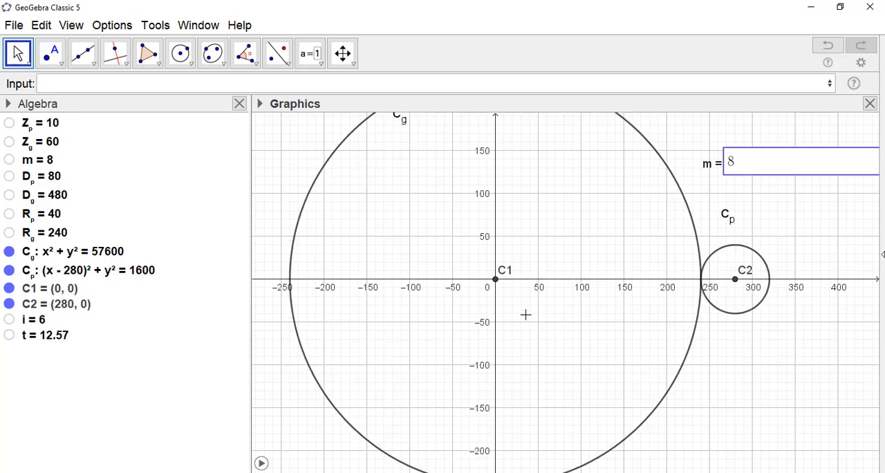
{"action": "scroll", "coordinate": [539, 325], "scroll_direction": "down", "scroll_amount": 2}
{"action": "scroll", "coordinate": [563, 342], "scroll_direction": "down", "scroll_amount": 2}
{"action": "left_click", "coordinate": [753, 423]}
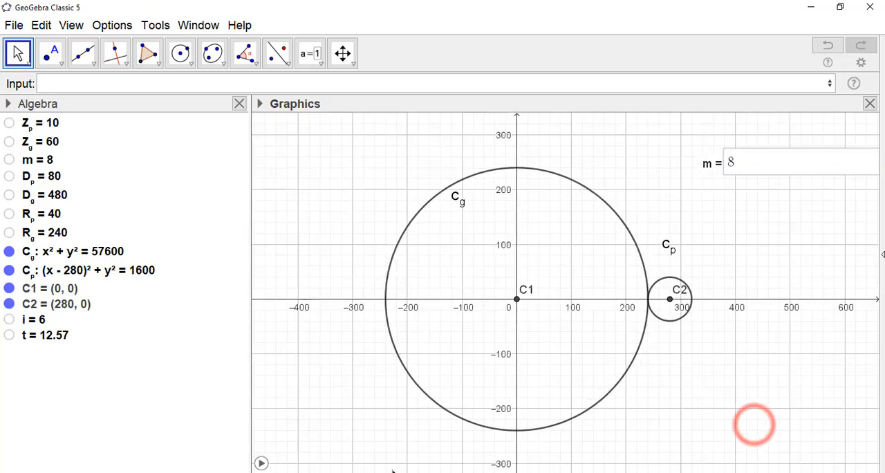